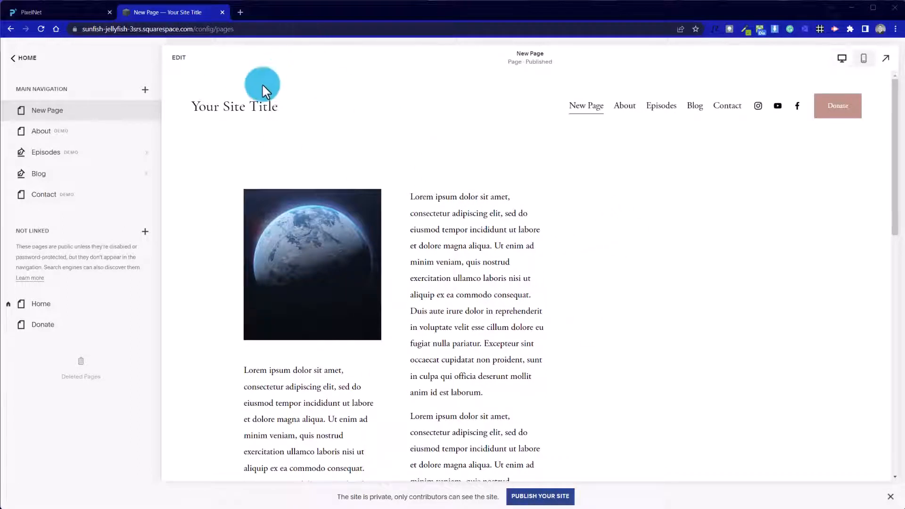
Open New Page for editing and apply the Light 1 color theme to its first section
click(186, 61)
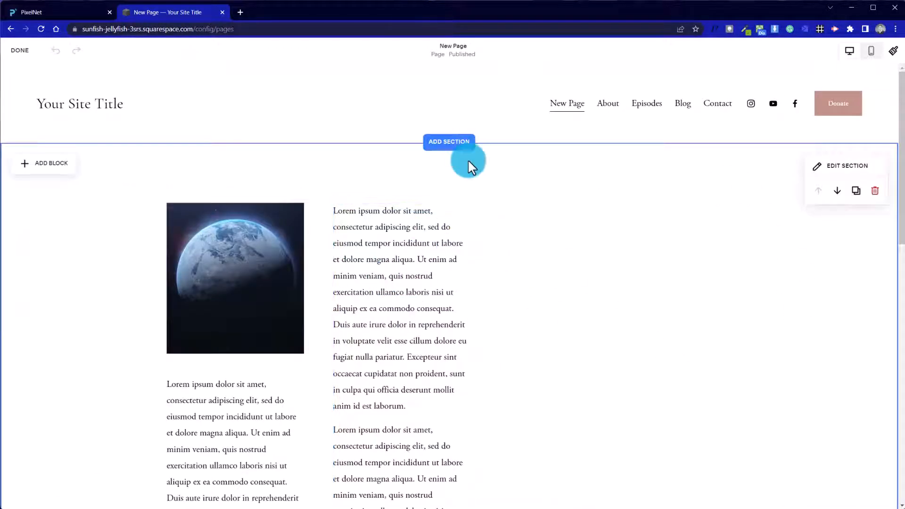
click(819, 172)
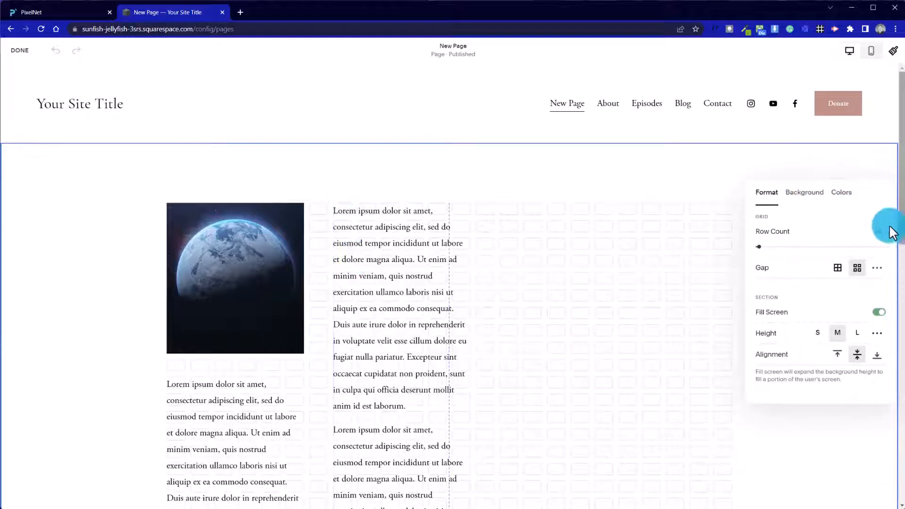
click(842, 193)
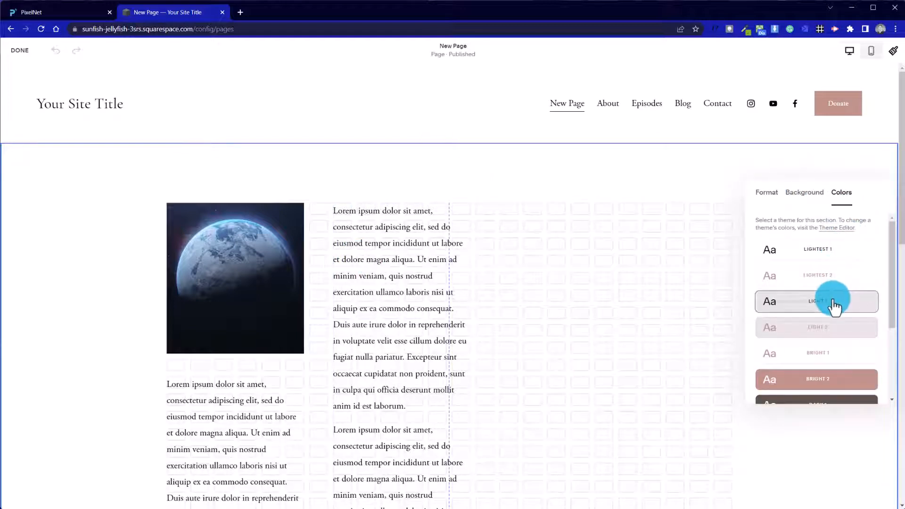
click(832, 301)
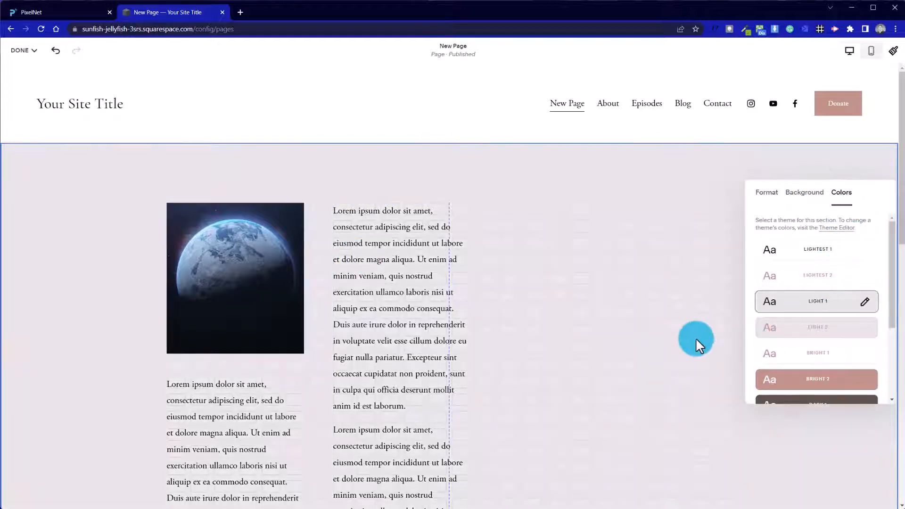
click(157, 182)
Save the page changes, leave edit mode and review the recoloured section in the preview
click(22, 52)
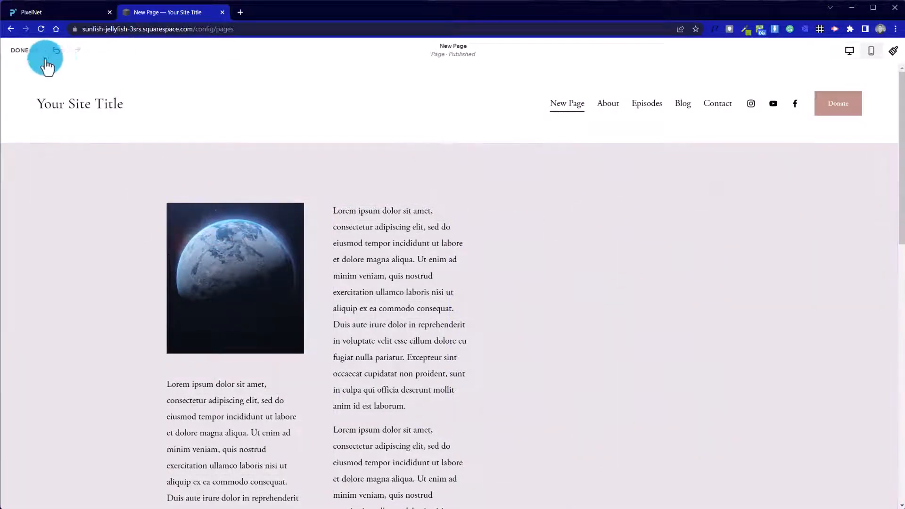
click(28, 78)
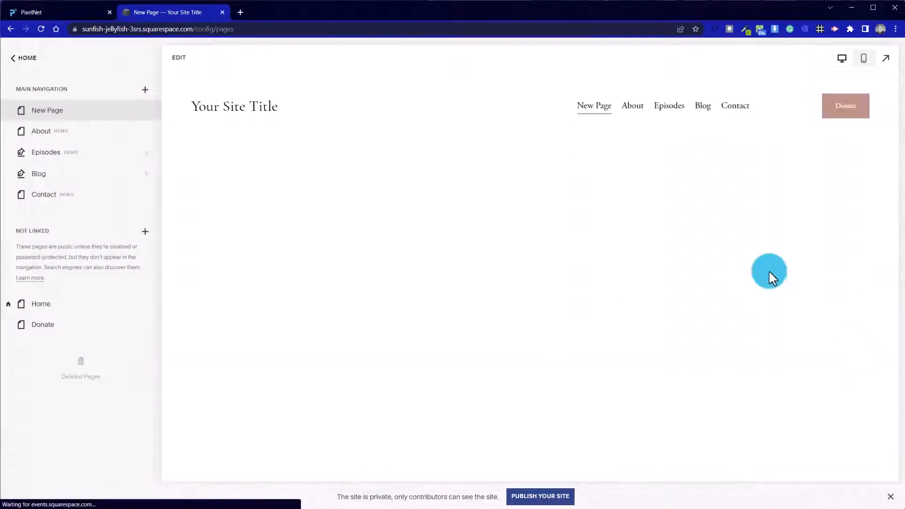
scroll(702, 313, down, 5)
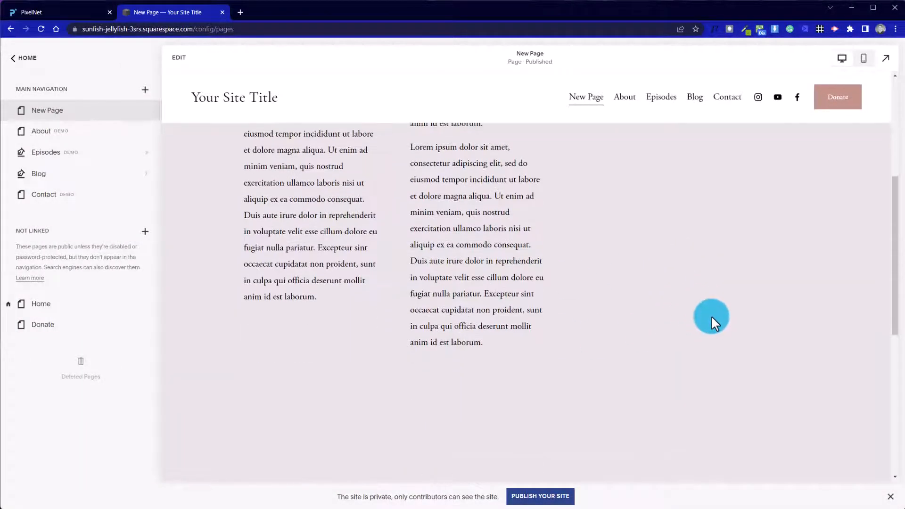
scroll(685, 268, up, 4)
scroll(680, 275, up, 2)
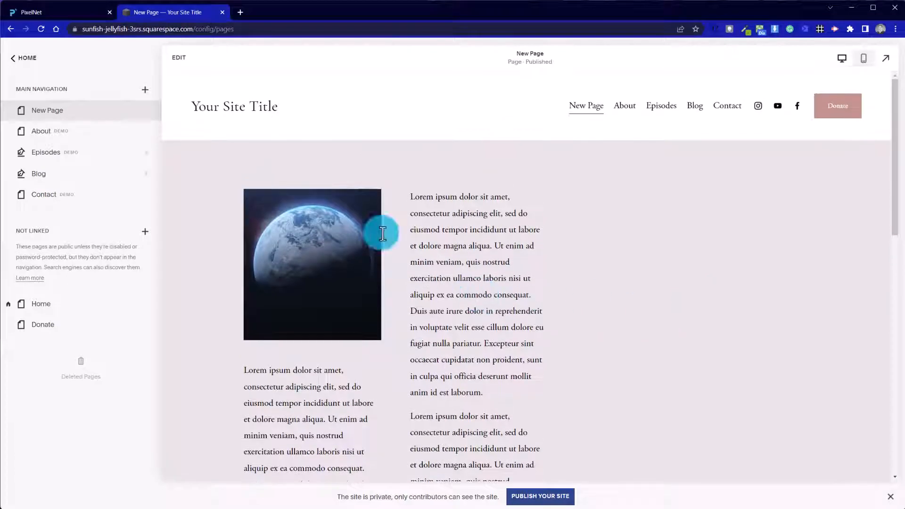
Reopen New Page for editing, start adding a section above the first one and look through the Intro layouts
click(181, 66)
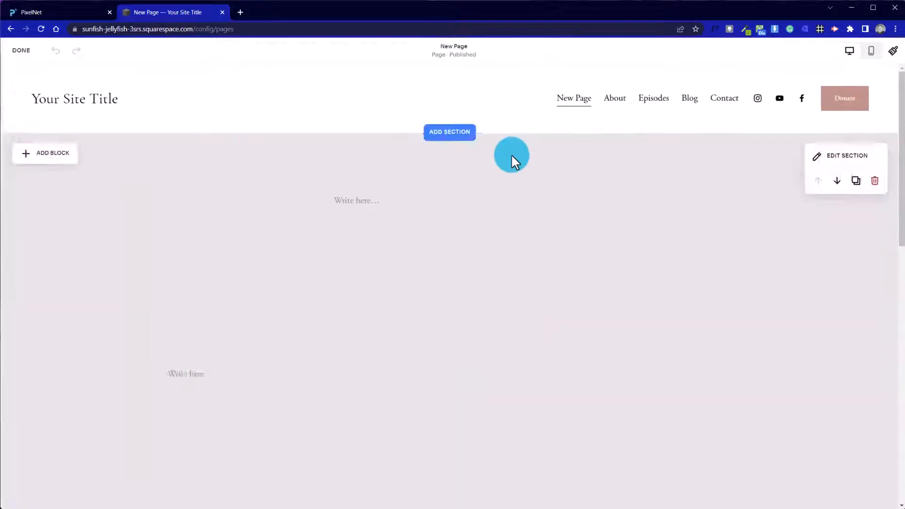
click(468, 150)
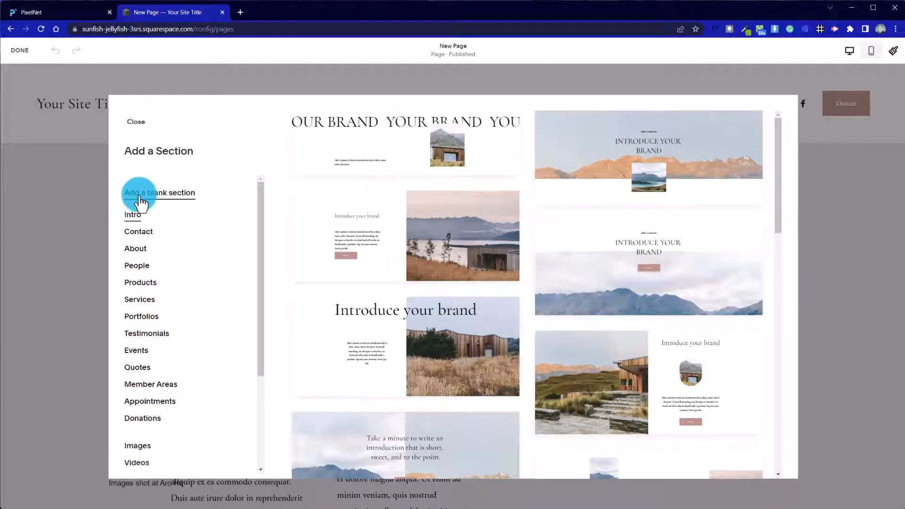
scroll(599, 296, down, 3)
scroll(600, 295, down, 3)
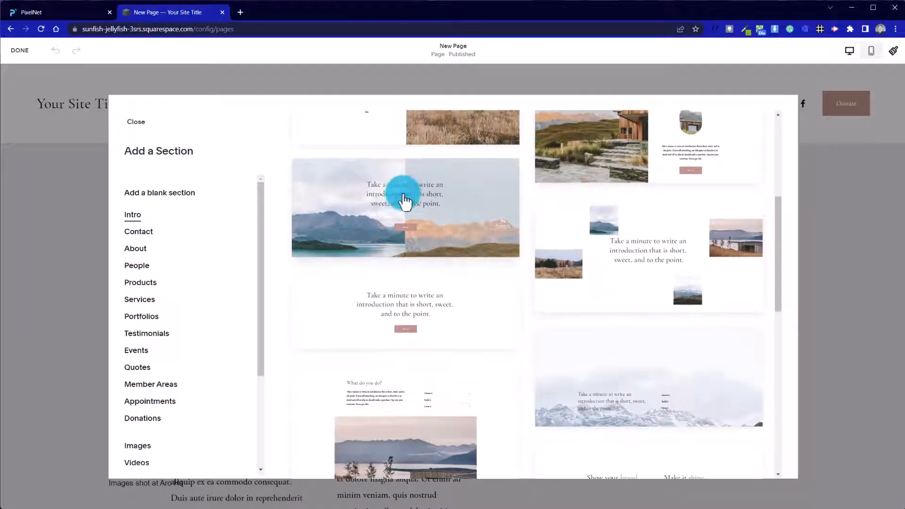
scroll(472, 278, down, 10)
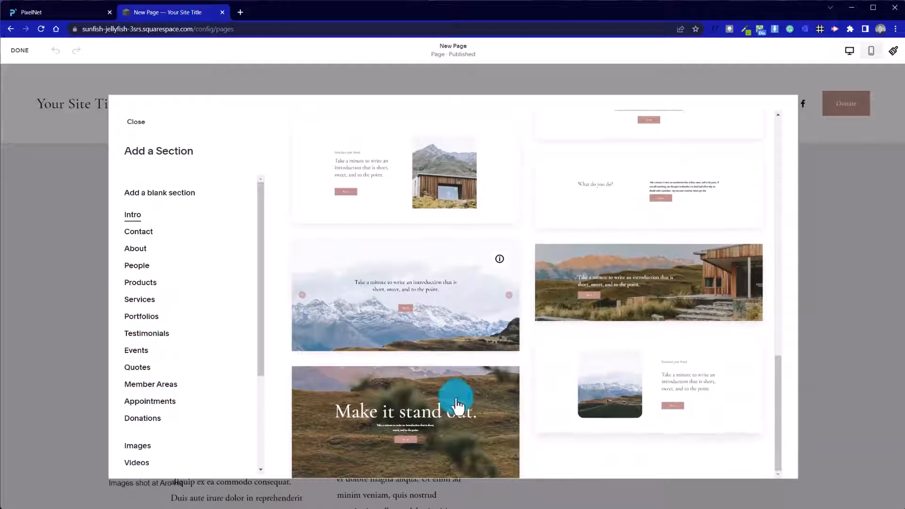
drag(774, 378, 798, 115)
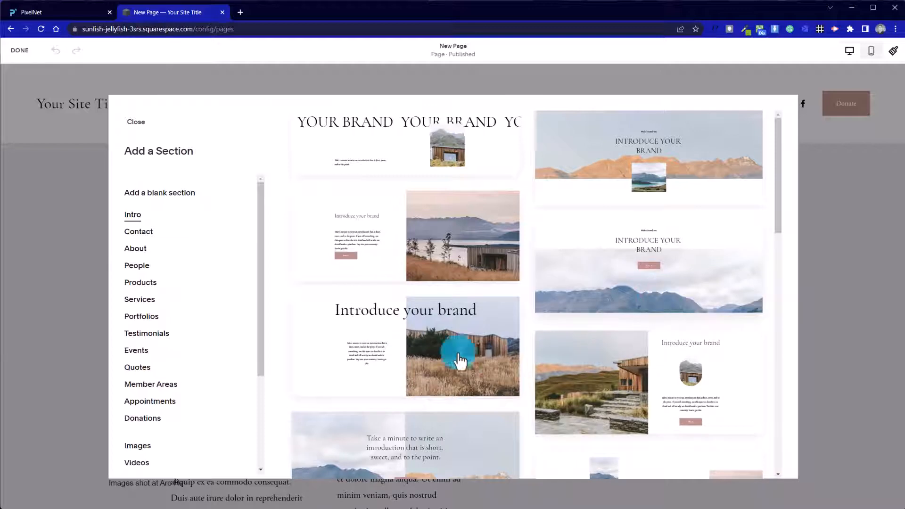
Examine the ready-made Contact and About section layouts and return to the Intro layouts
click(142, 233)
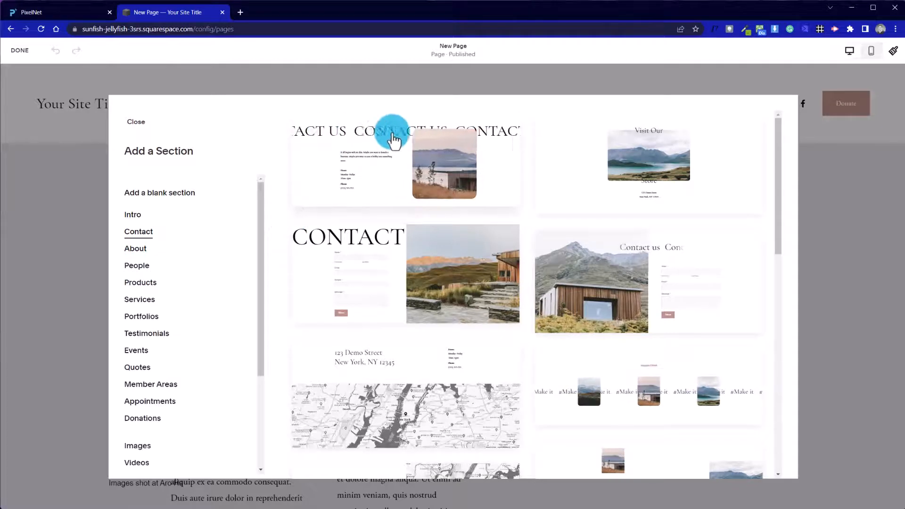
scroll(476, 329, down, 3)
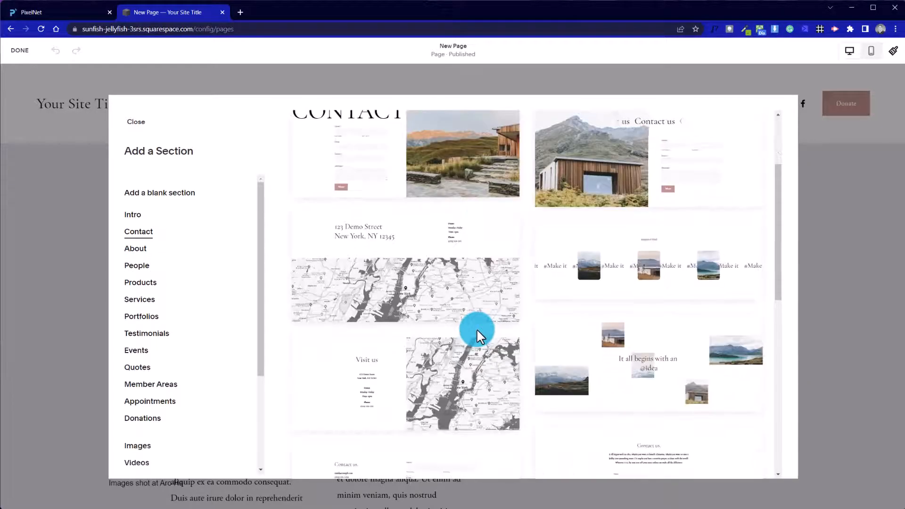
scroll(770, 310, down, 1)
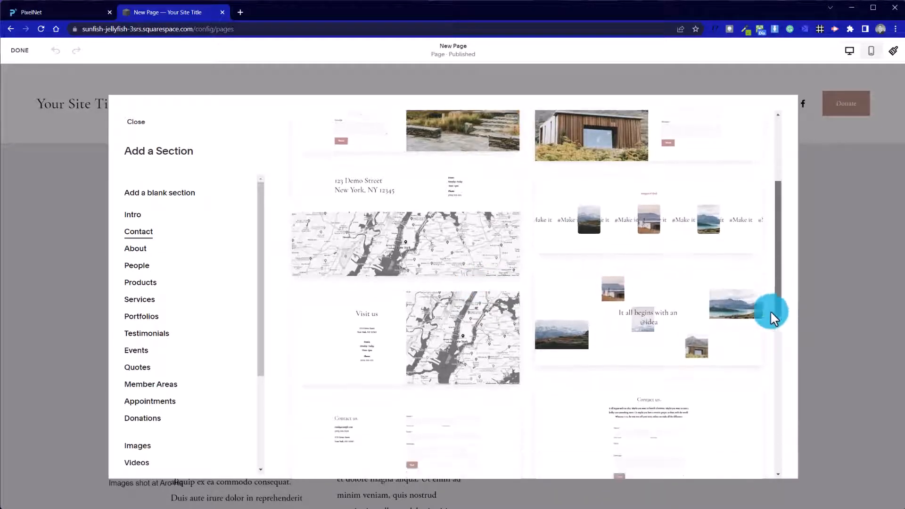
scroll(773, 316, down, 10)
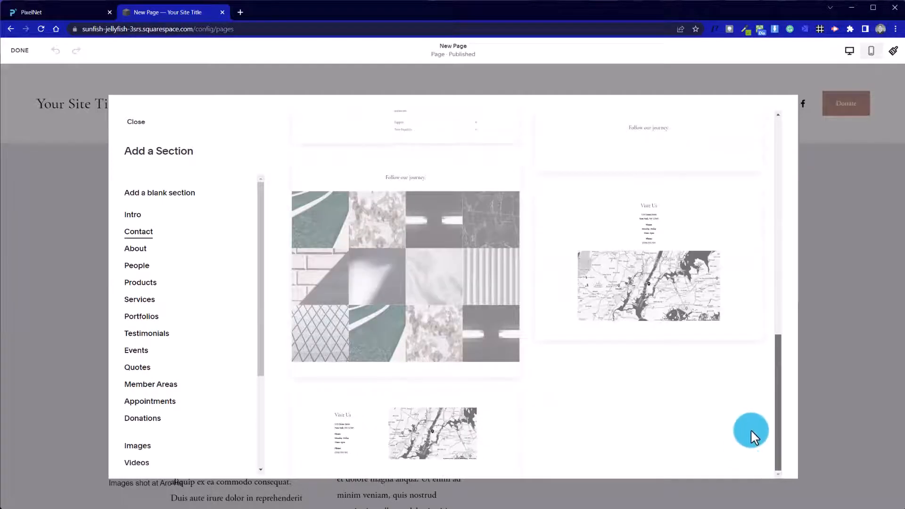
scroll(750, 429, up, 10)
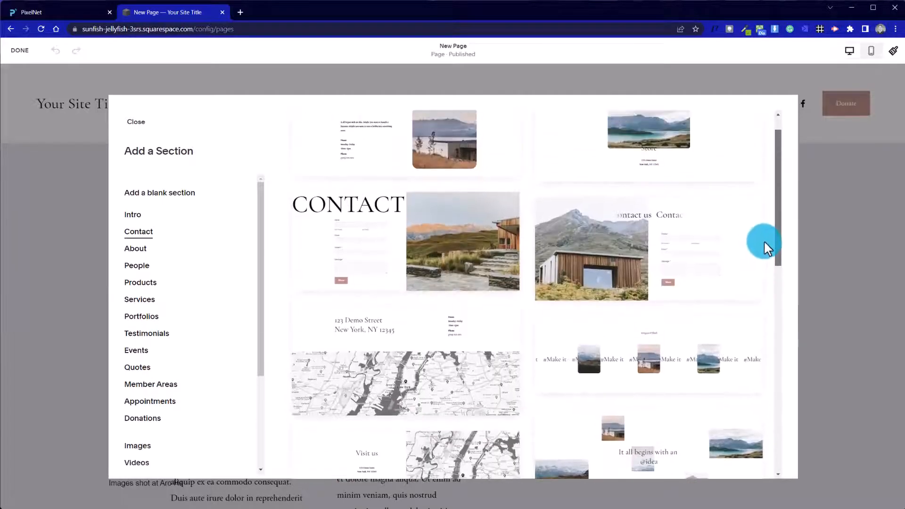
scroll(766, 226, up, 2)
click(132, 250)
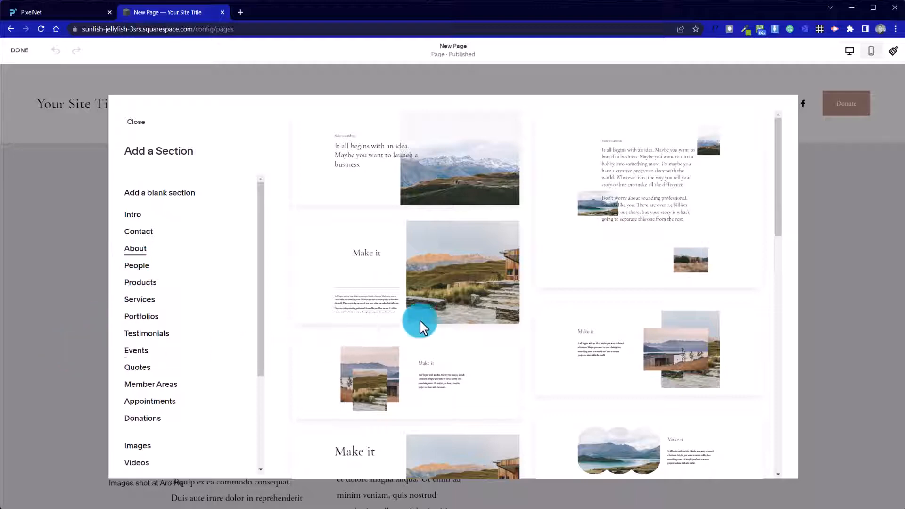
scroll(433, 317, down, 3)
scroll(434, 319, up, 3)
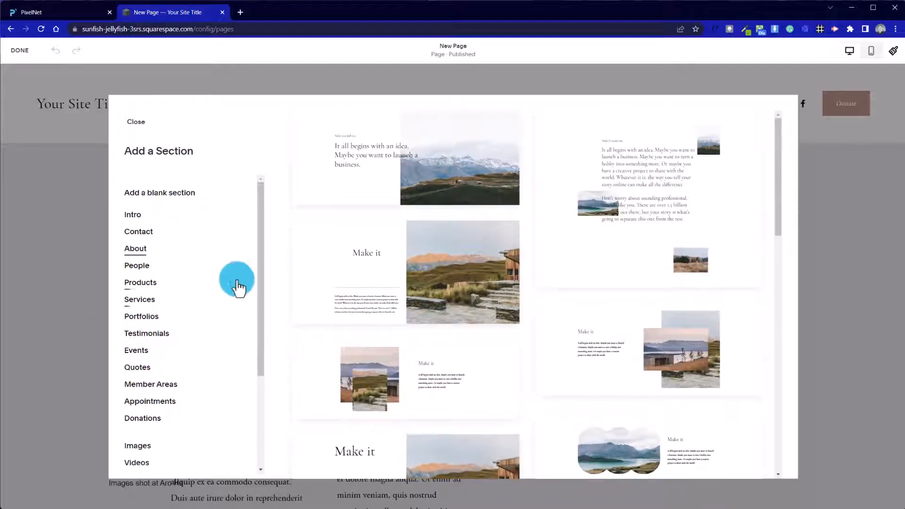
click(138, 231)
click(148, 219)
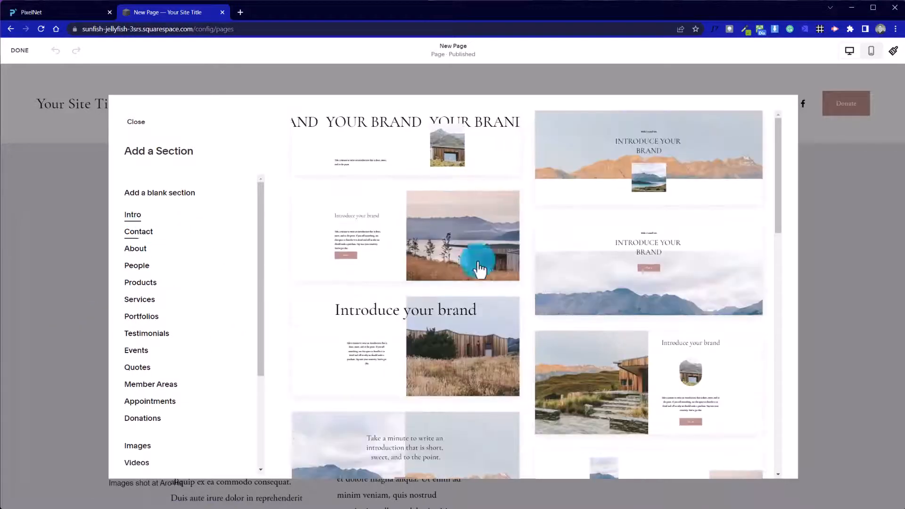
drag(776, 216, 808, 114)
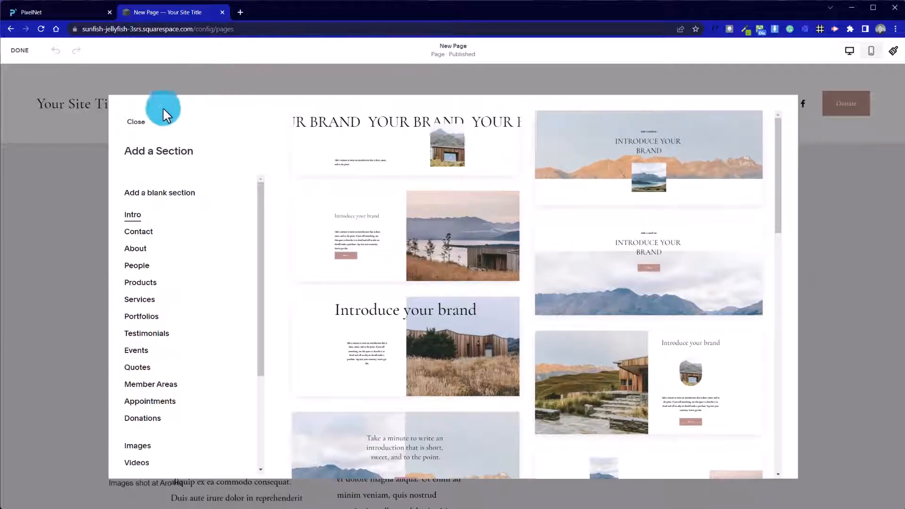
Add a blank section at the start of the page and move it below the earth image and text section
click(191, 195)
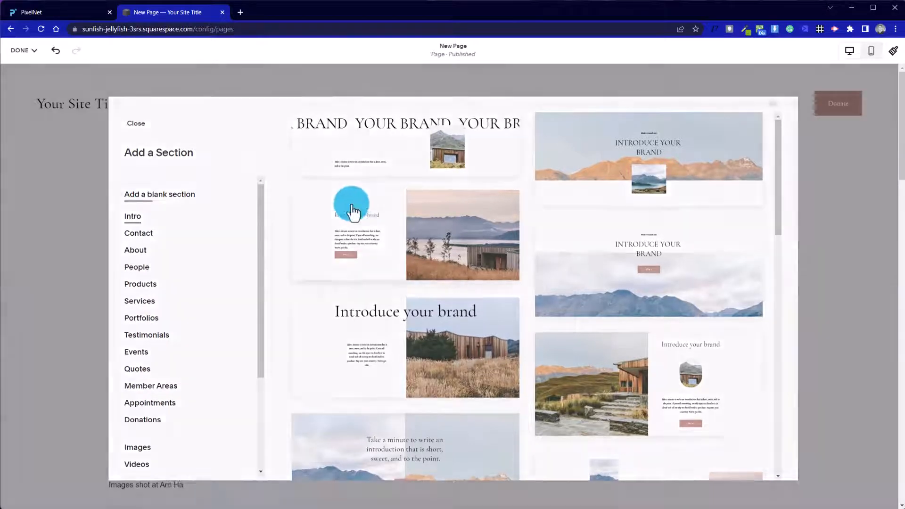
mouse_move(194, 213)
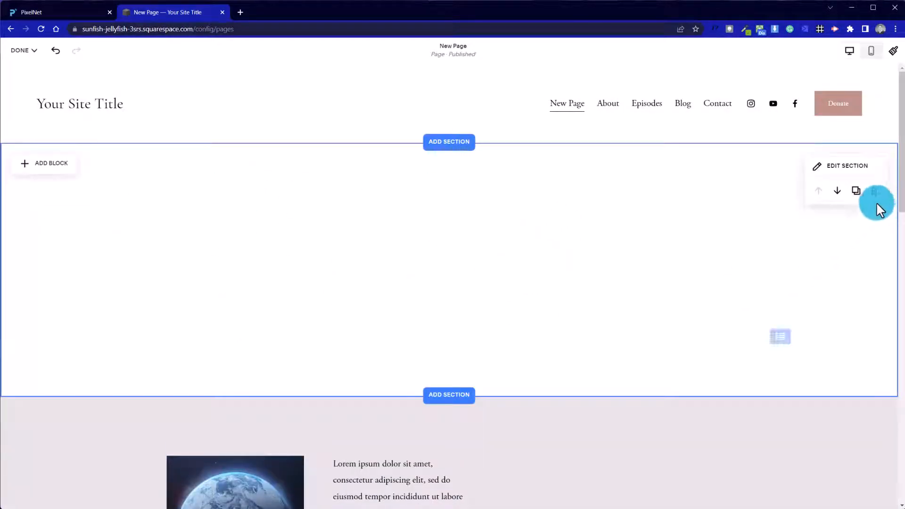
click(837, 191)
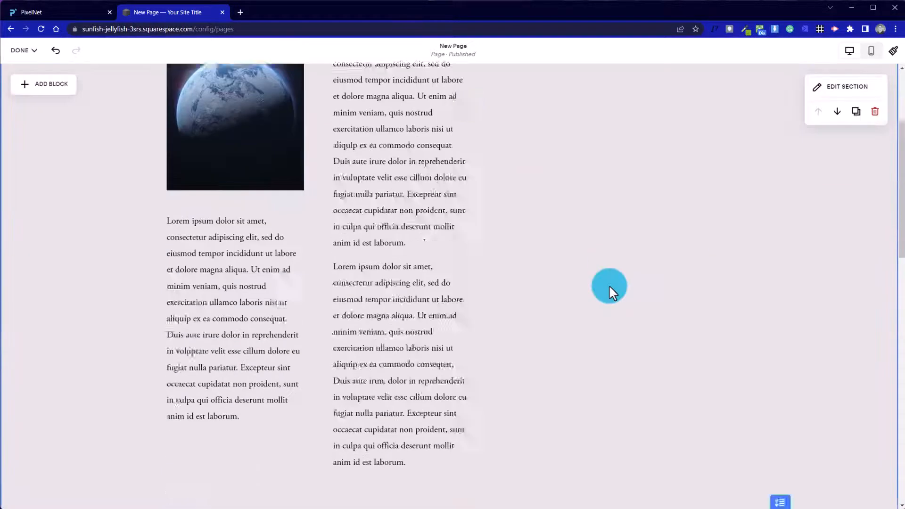
scroll(609, 285, up, 2)
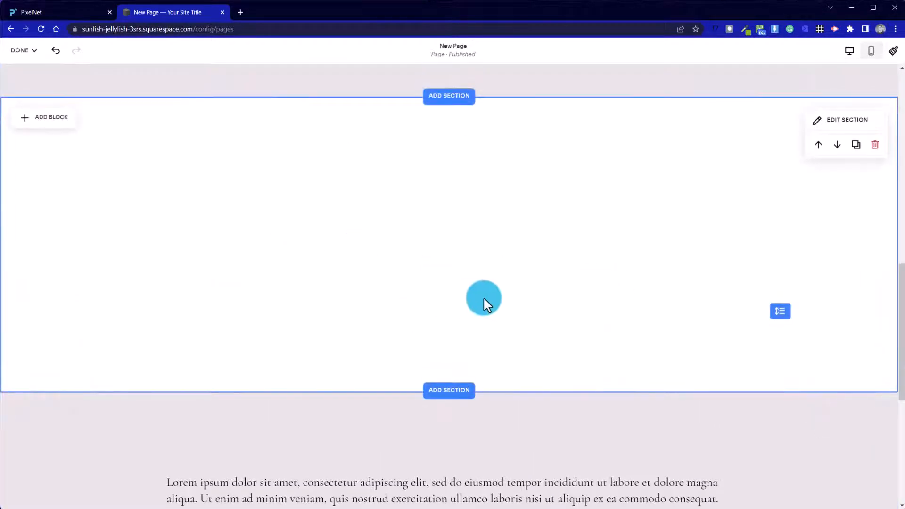
scroll(473, 292, up, 6)
scroll(578, 305, down, 5)
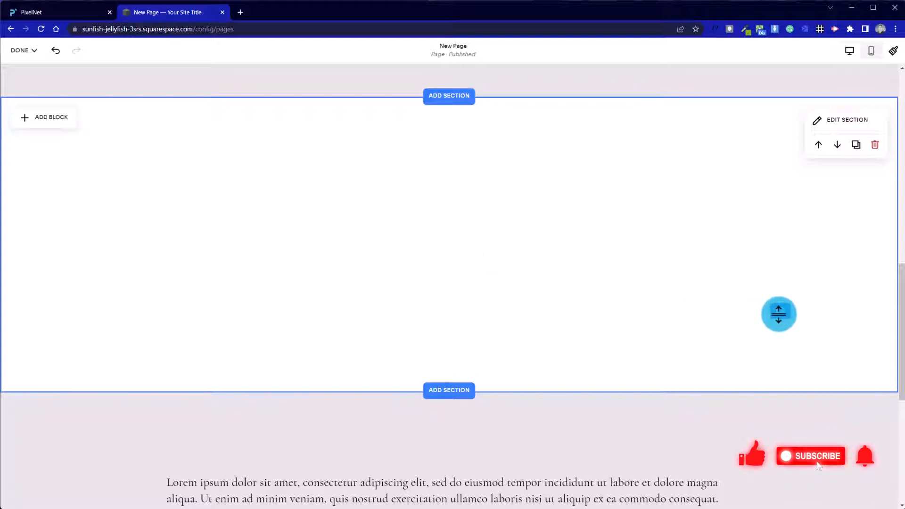
Add a Text block to the blank section
click(59, 123)
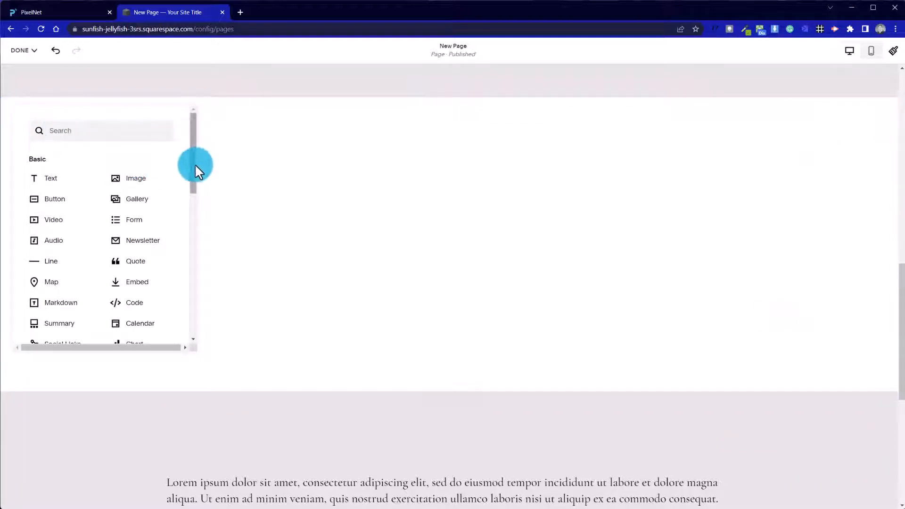
mouse_move(194, 163)
mouse_down()
mouse_move(188, 315)
mouse_move(195, 171)
mouse_up()
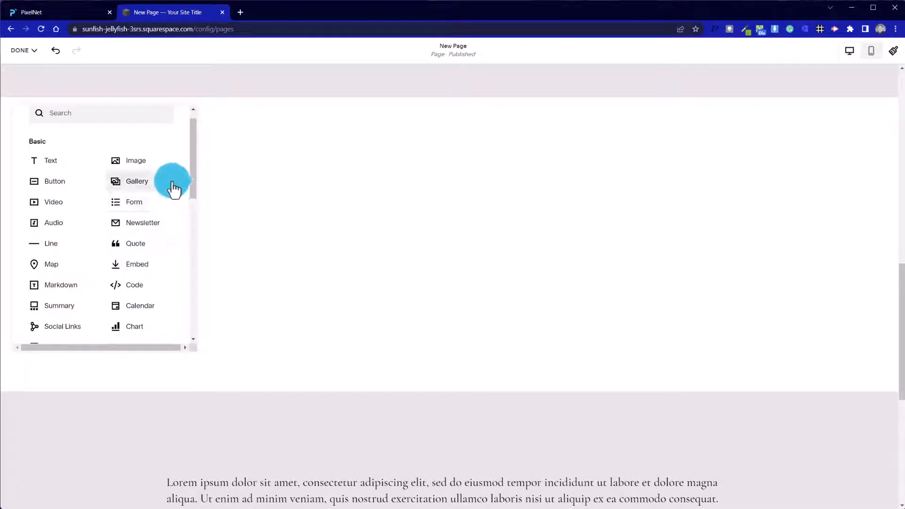
click(88, 165)
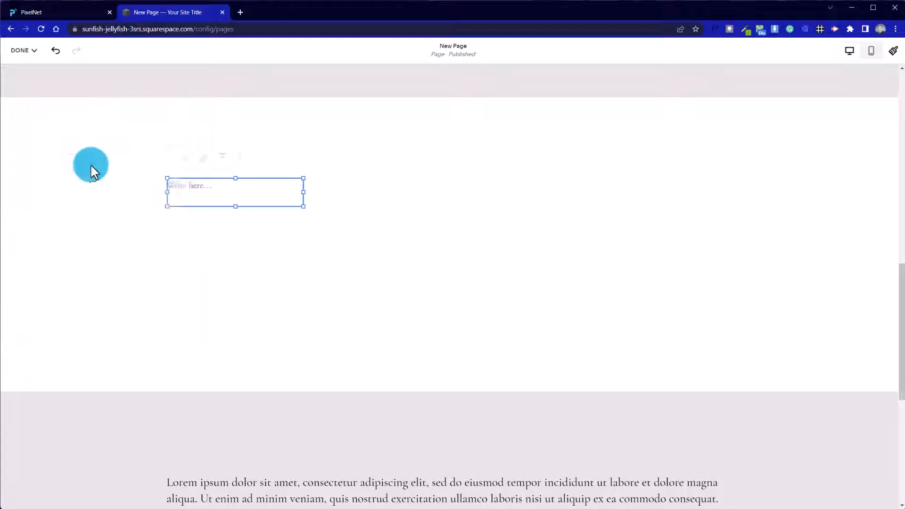
Widen the new text block to the full width of the grid and fill it with a Lorem ipsum paragraph
click(190, 188)
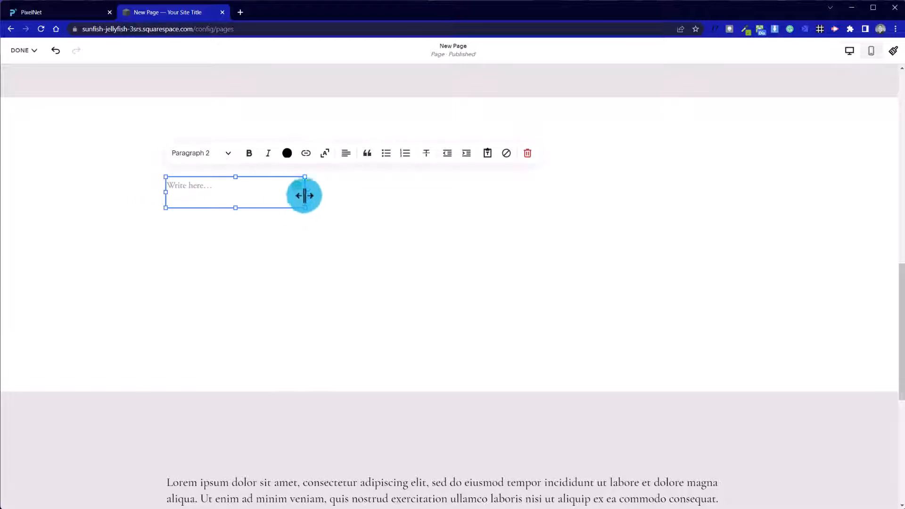
drag(305, 193, 546, 200)
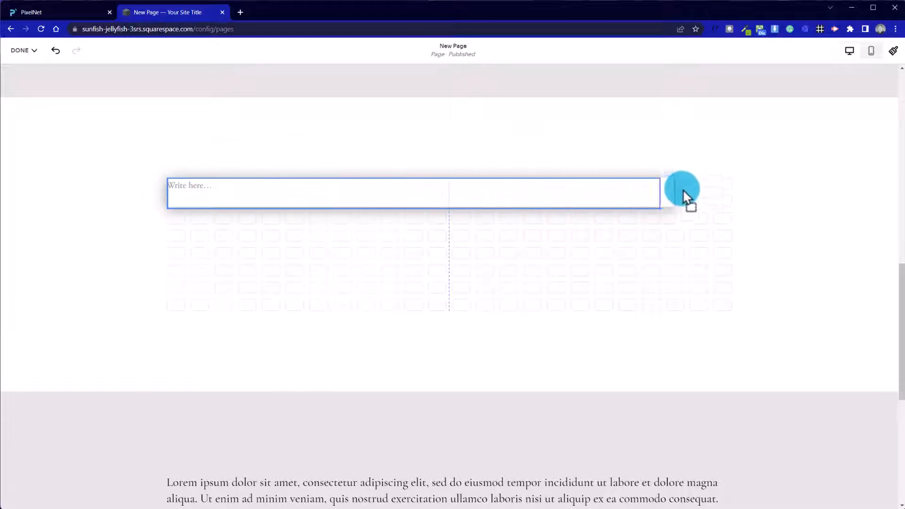
drag(734, 195, 733, 194)
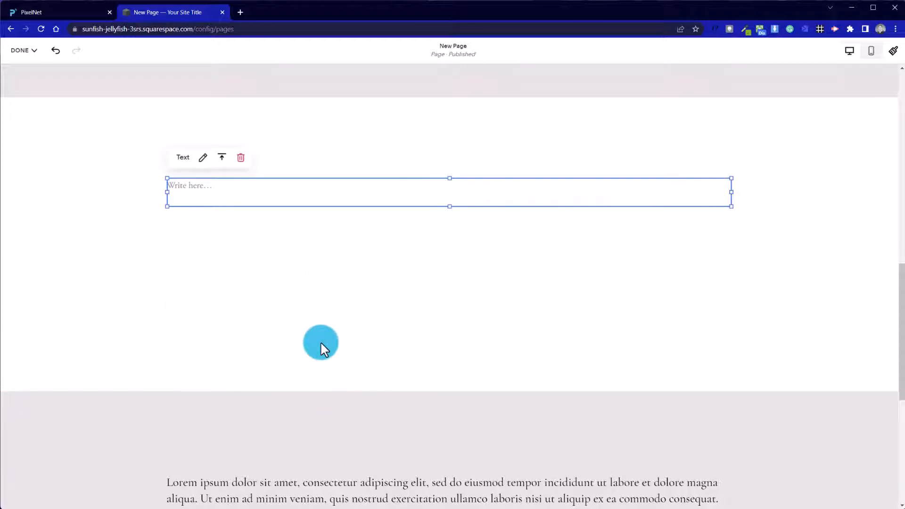
double_click(198, 187)
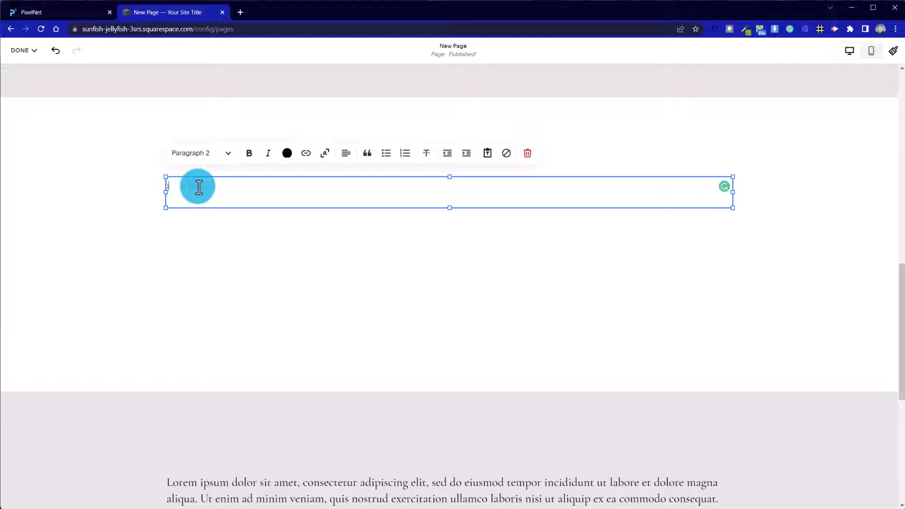
text(Lorem ipsum dolor sit amet, consectetur adipiscing elit, sed do eiusmod tempor incididunt ut labore et dolore magna aliqua. Ut enim ad minim veniam, quis nostrud exercitation ullamco laboris nisi ut aliquip ex ea commodo consequat. Duis aute irure dolor in reprehenderit in voluptate velit esse cillum dolore eu fugiat nulla pariatur. Excepteur sint occaecat cupidatat non proident, sunt in culpa qui officia deserunt mollit anim id est laborum.)
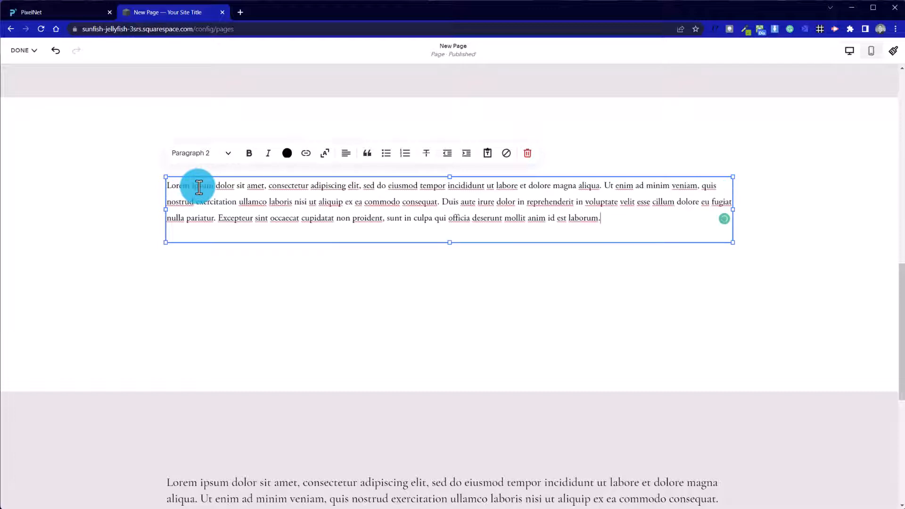
Add a second identical Lorem ipsum paragraph below the first one in the text block
key(Return)
text(Lorem ipsum dolor sit amet, consectetur adipiscing elit, sed do eiusmod tempor incididunt ut labore et dolore magna aliqua. Ut enim ad minim veniam, quis nostrud exercitation ullamco laboris nisi ut aliquip ex ea commodo consequat. Duis aute irure dolor in reprehenderit in voluptate velit esse cillum dolore eu fugiat nulla pariatur. Excepteur sint occaecat cupidatat non proident, sunt in culpa qui officia deserunt mollit anim id est laborum.)
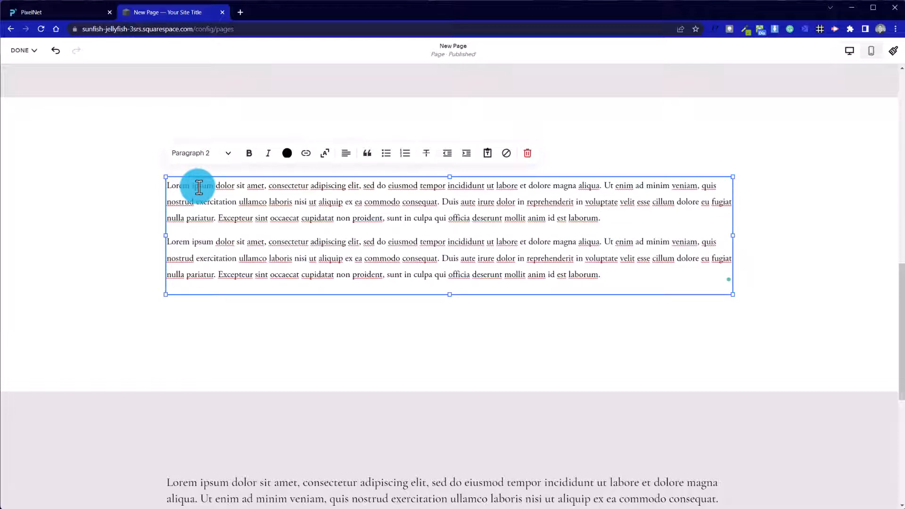
click(108, 232)
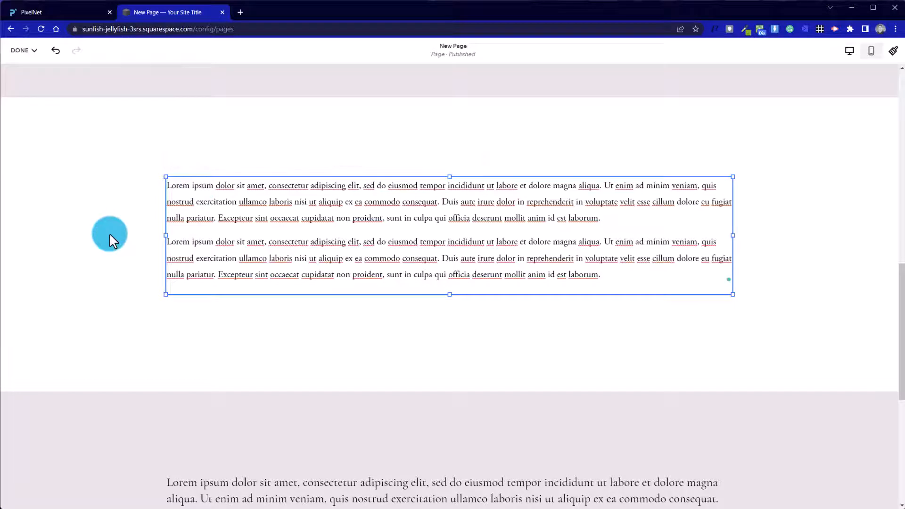
Format the first Lorem ipsum paragraph of the text block as Heading 2
click(227, 214)
drag(601, 218, 181, 188)
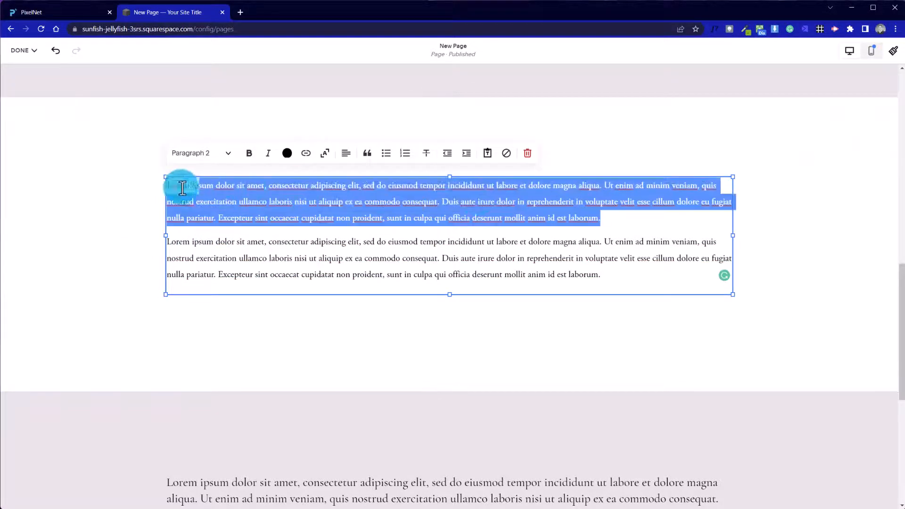
click(212, 154)
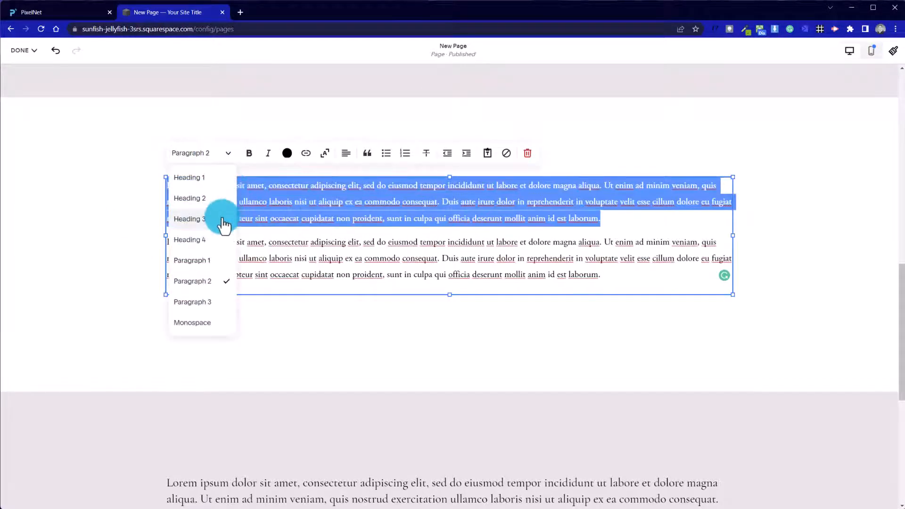
click(220, 206)
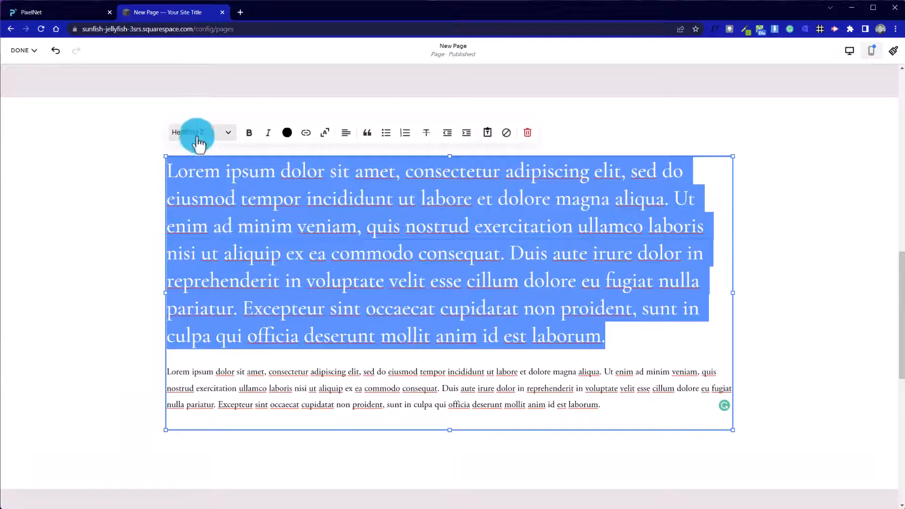
Shorten the heading to "Lorem ipsum dolor sit amet, consectetur adipiscing elit."
click(253, 223)
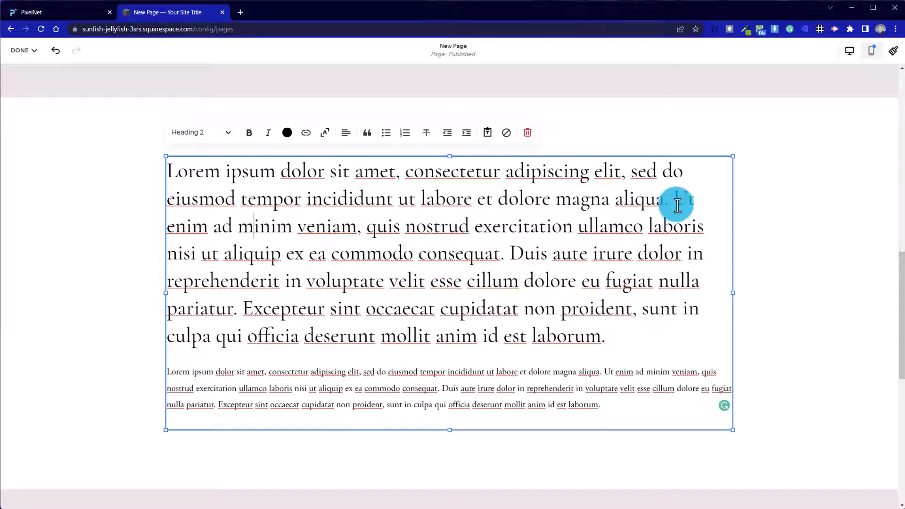
drag(669, 198, 759, 444)
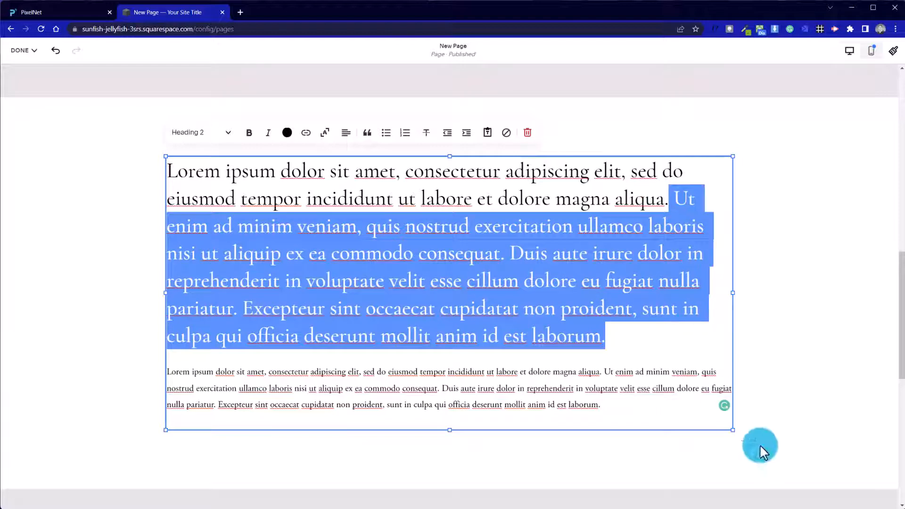
key(BackSpace)
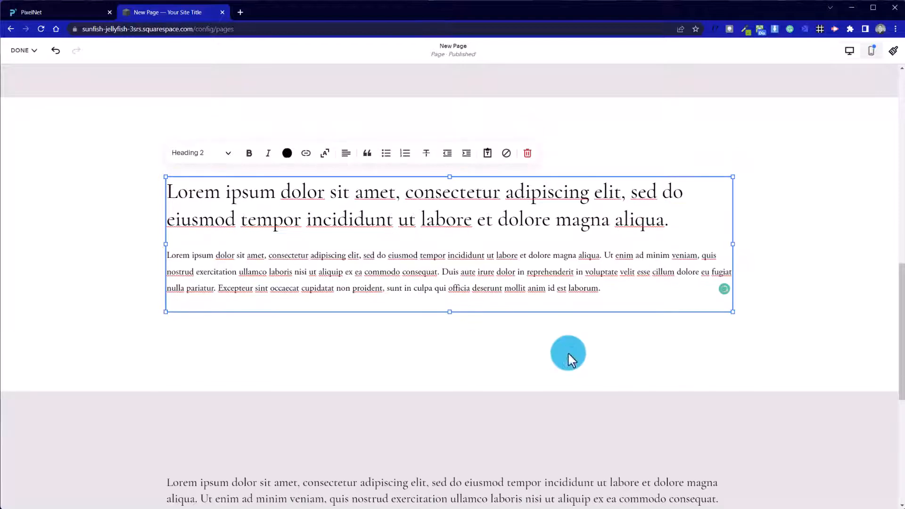
click(111, 273)
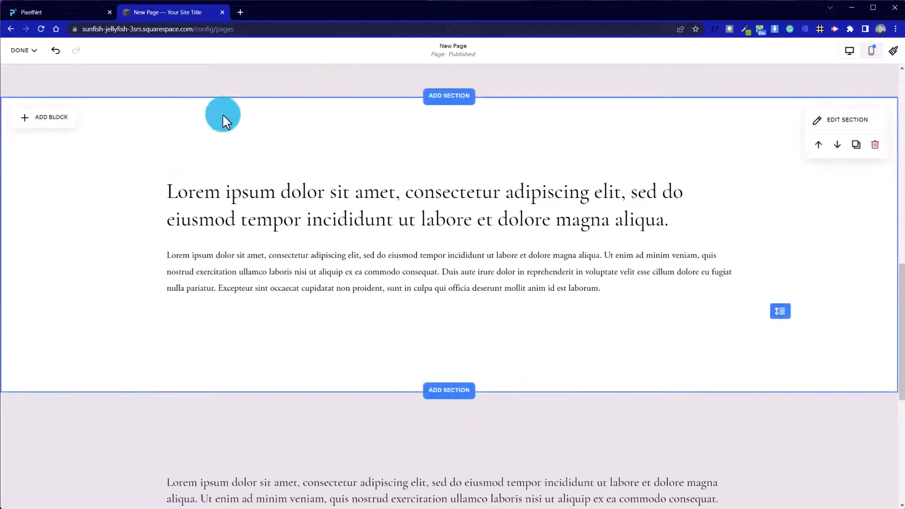
click(625, 194)
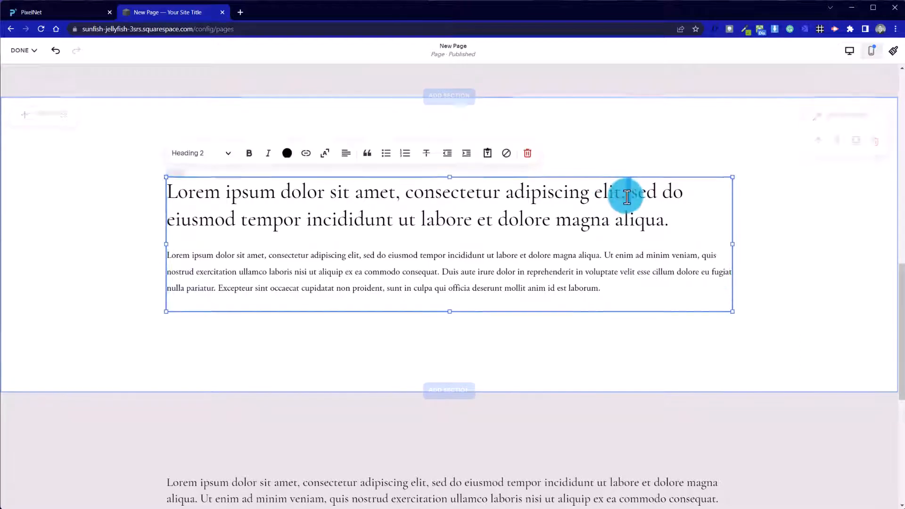
drag(637, 216, 672, 224)
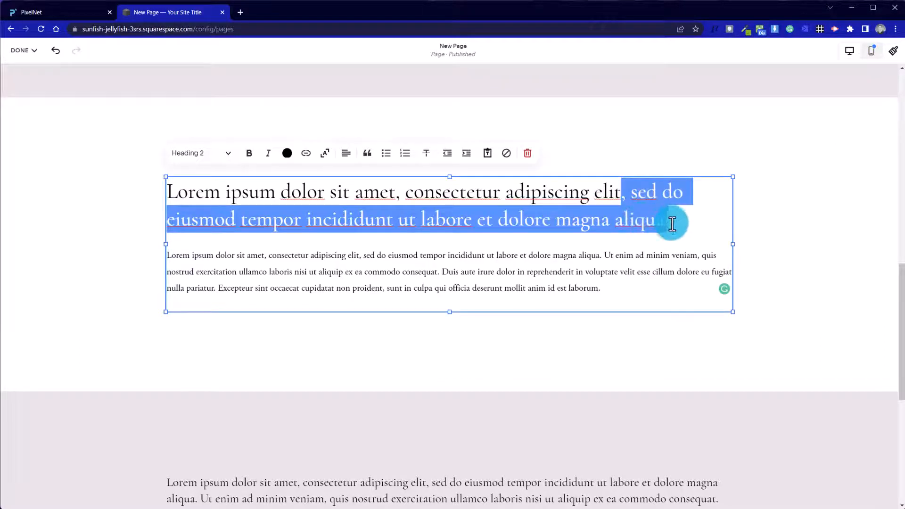
key(BackSpace)
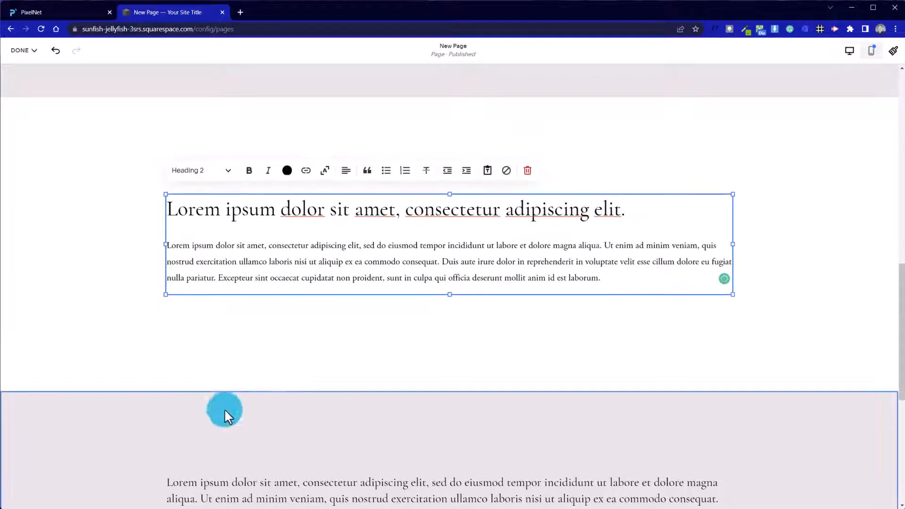
Split the heading into two lines reading "Lorem ipsum dolor sit amet." and "Consectetur adipiscing elit.", without a paragraph gap
click(388, 248)
right_click(426, 178)
click(399, 212)
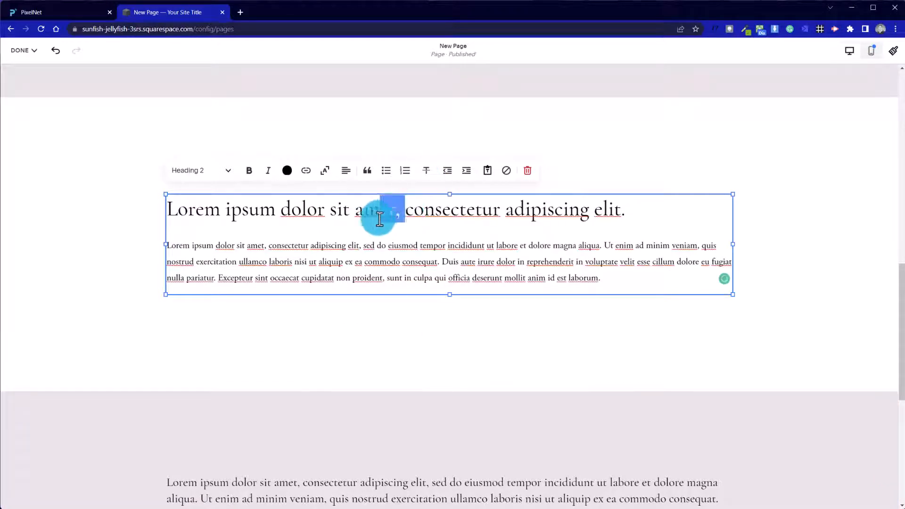
click(405, 212)
drag(405, 219, 398, 217)
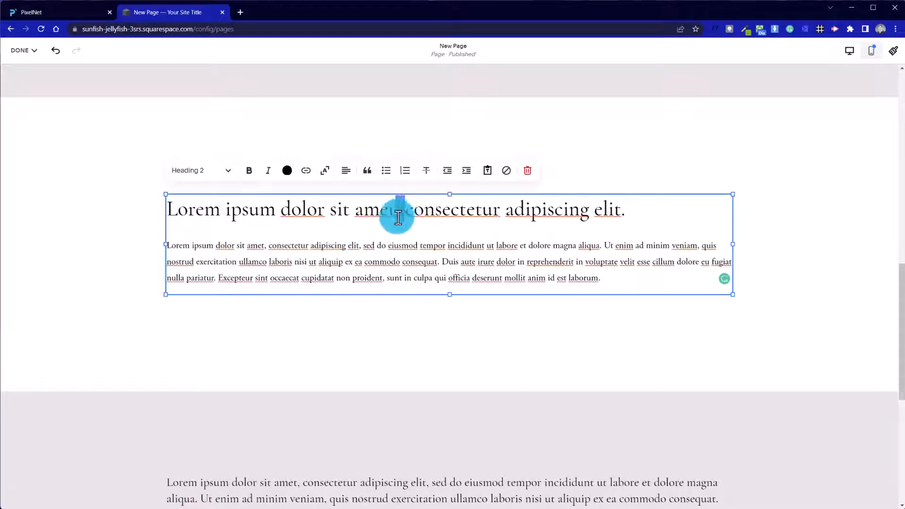
key(BackSpace)
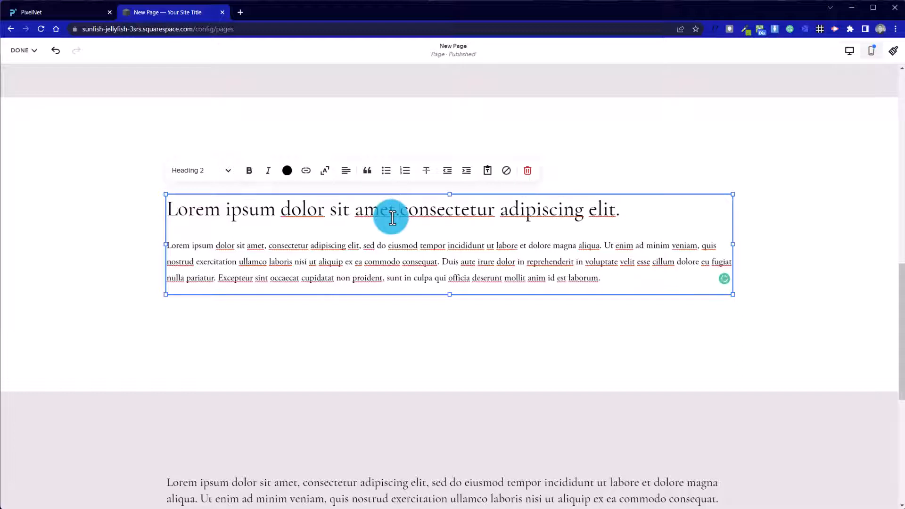
key(shift+Return)
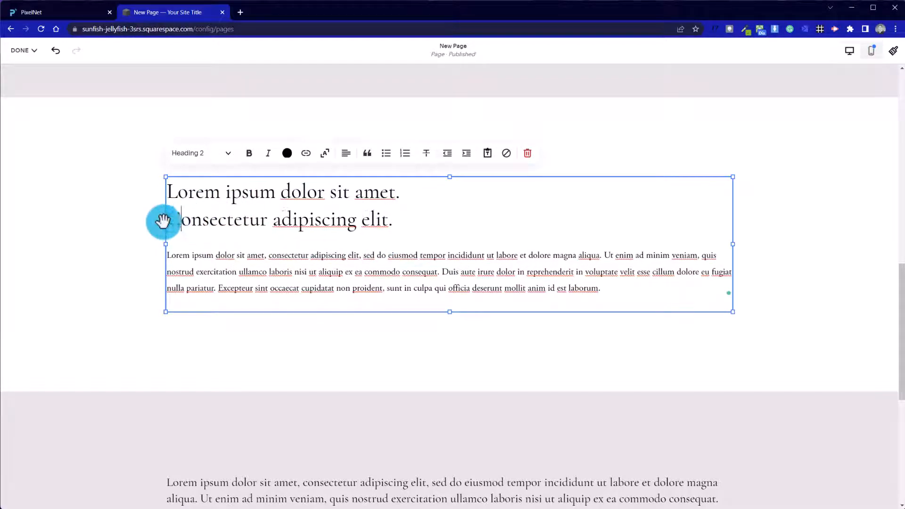
click(109, 200)
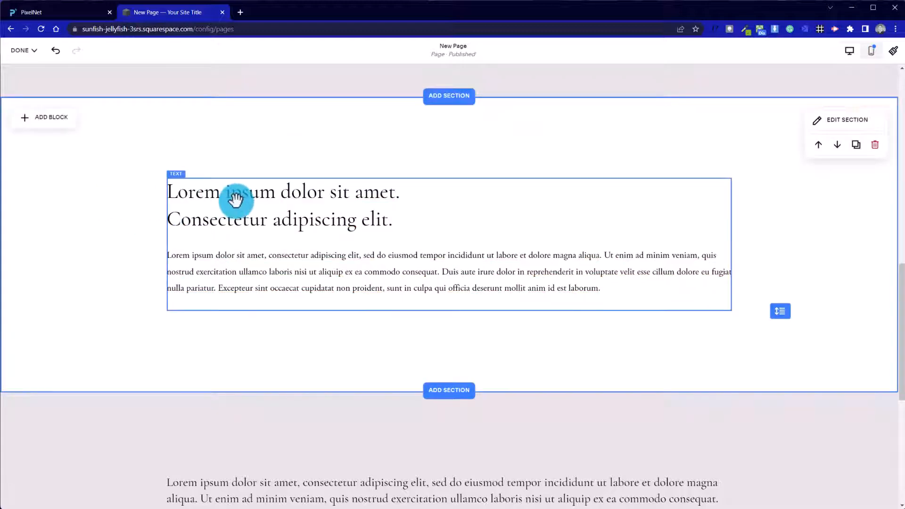
Make the heading line "Lorem ipsum dolor sit amet." bold
click(388, 197)
drag(399, 199, 166, 191)
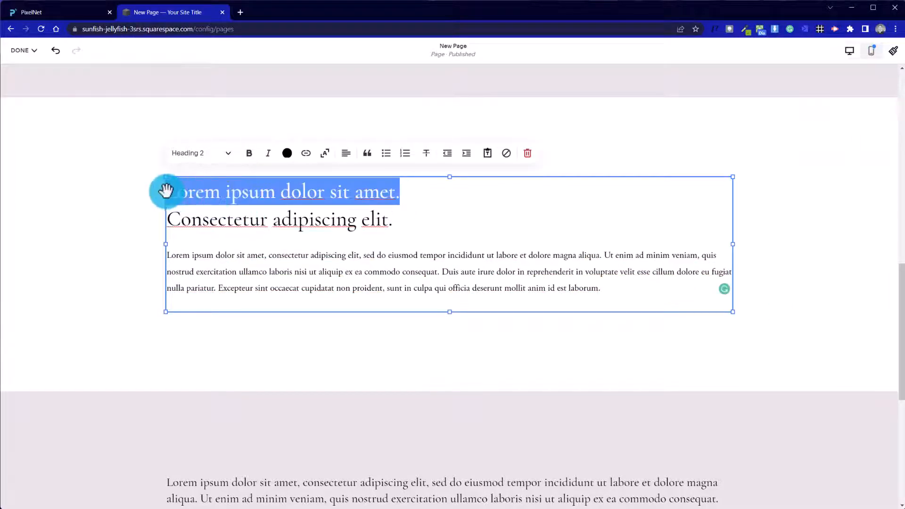
click(246, 155)
click(137, 214)
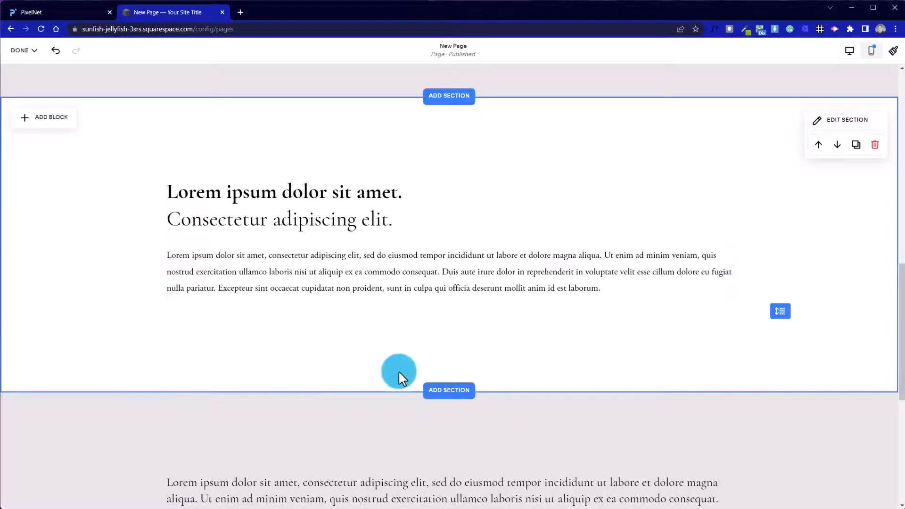
Add a Summary block to the section and place it directly below the text block, aligned with the text's left edge
click(62, 120)
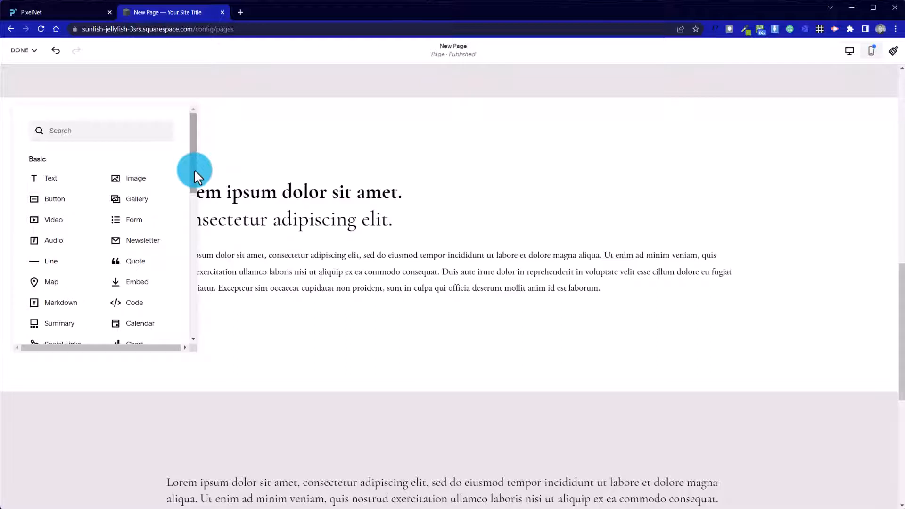
drag(194, 169, 197, 208)
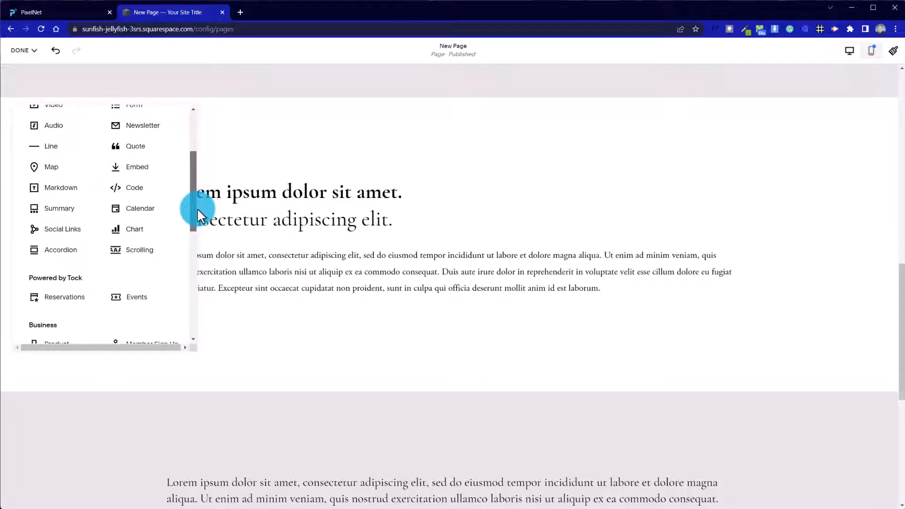
click(61, 215)
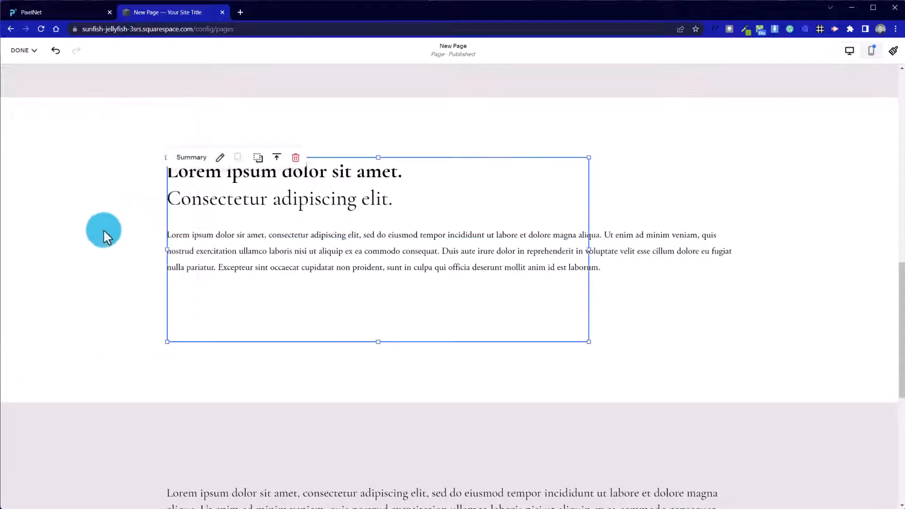
drag(332, 184, 414, 343)
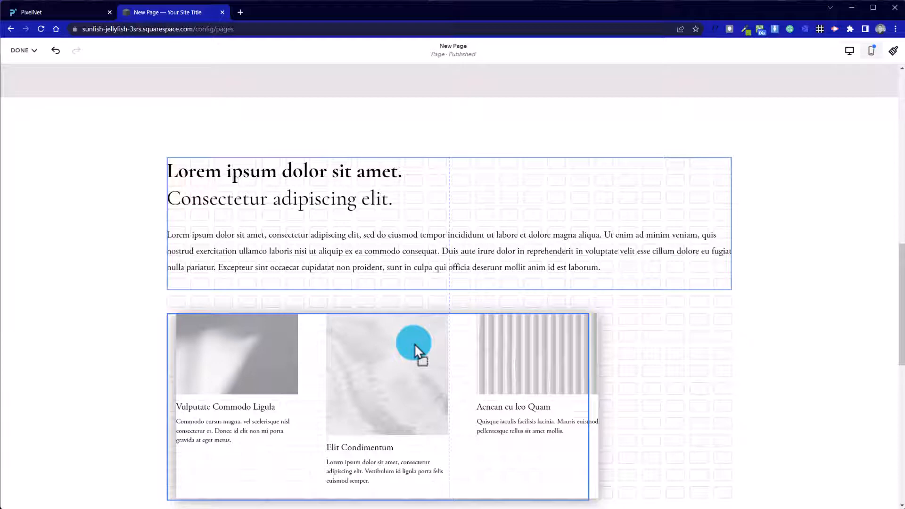
drag(414, 343, 414, 324)
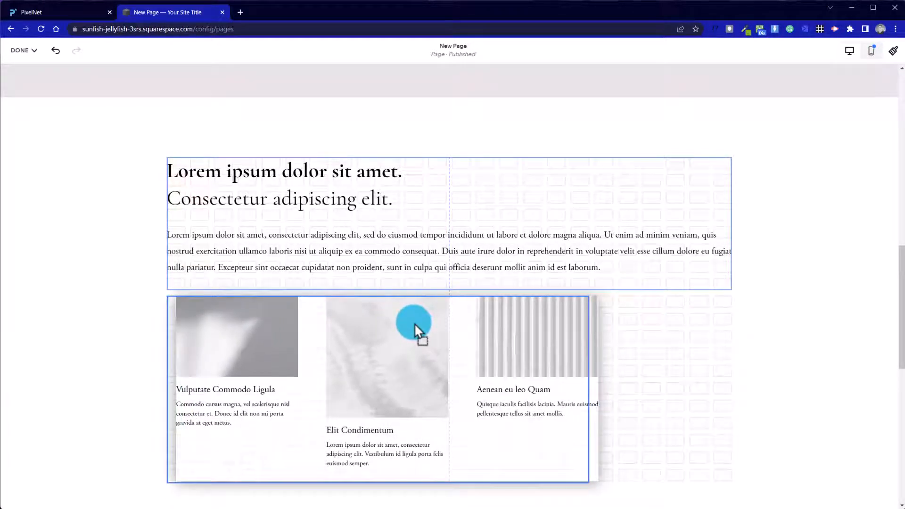
drag(415, 323, 414, 323)
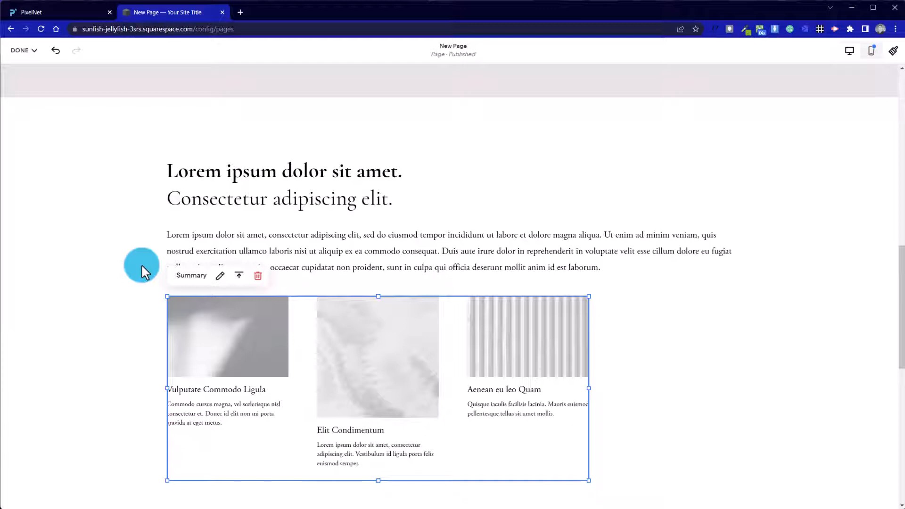
drag(196, 323, 212, 337)
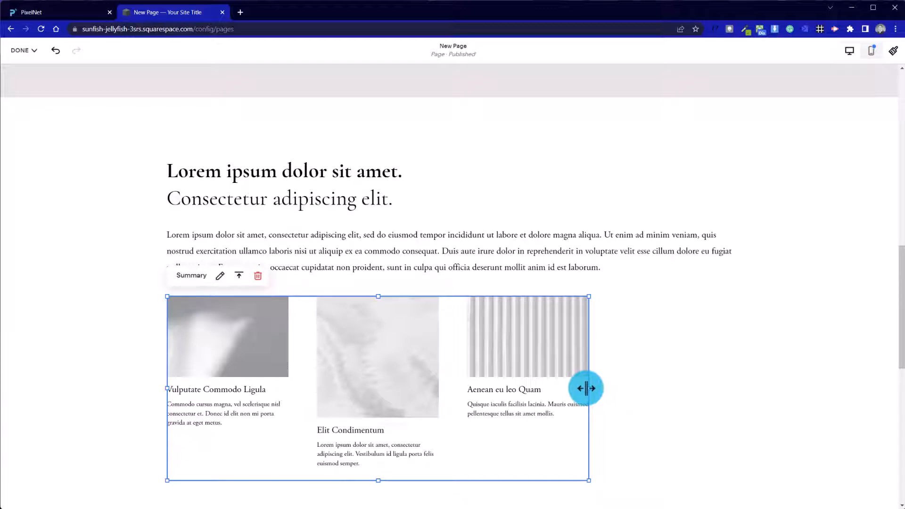
Widen the Summary block to the section's right edge and compare it with the section above
drag(585, 388, 895, 372)
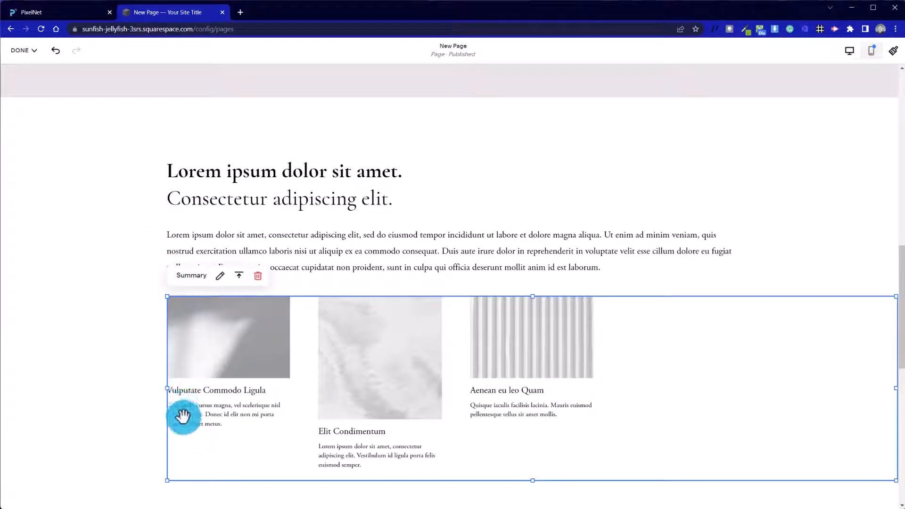
scroll(446, 351, up, 8)
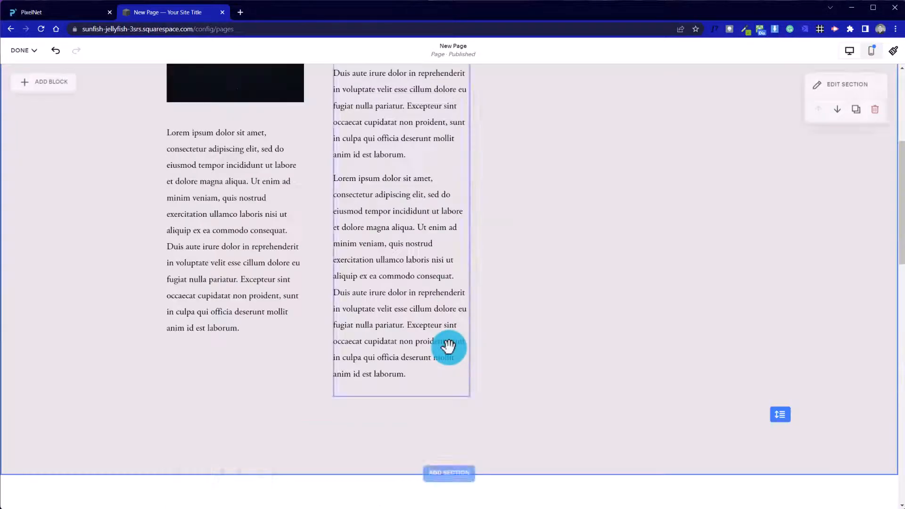
scroll(448, 346, down, 8)
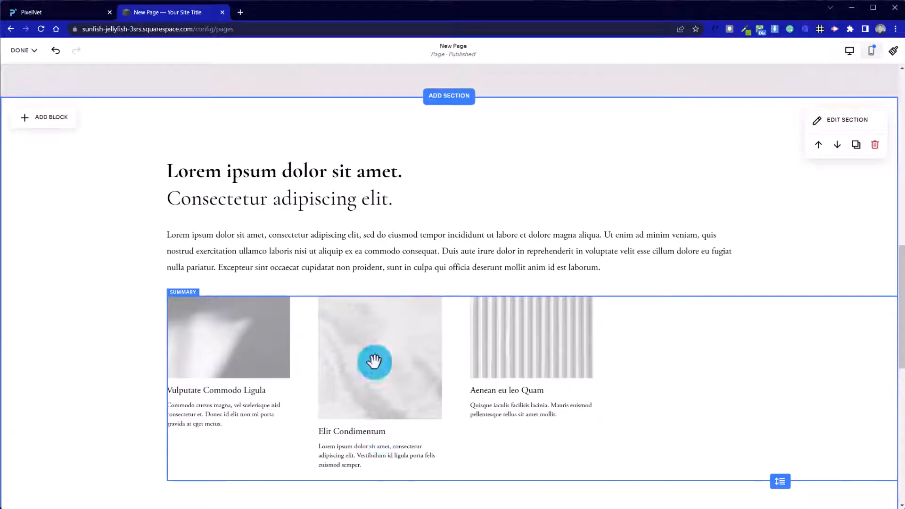
Search for Apple's UK website in a new browser tab and open its homepage
click(241, 12)
text(apple.co.ul)
key(Return)
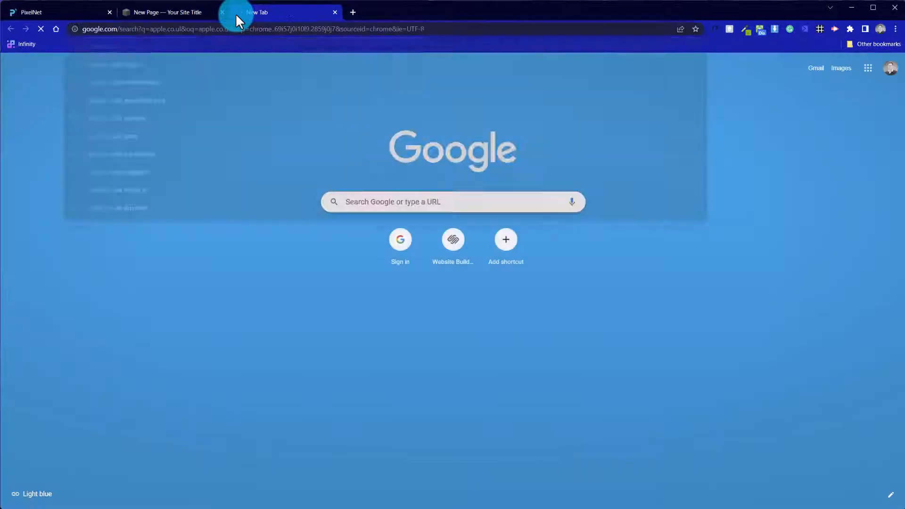
click(158, 177)
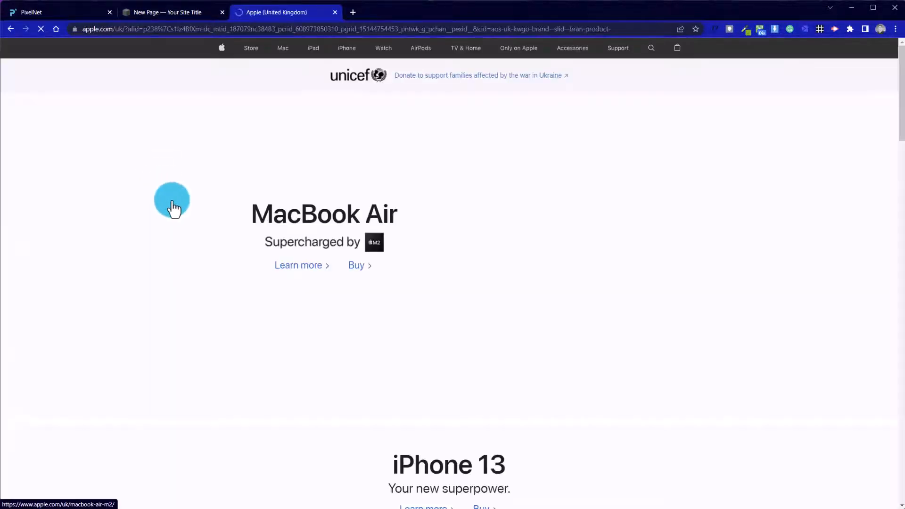
Examine the tiled layout of the Apple homepage and open the iPhone 13 Pro page to view its section layout
scroll(204, 311, down, 15)
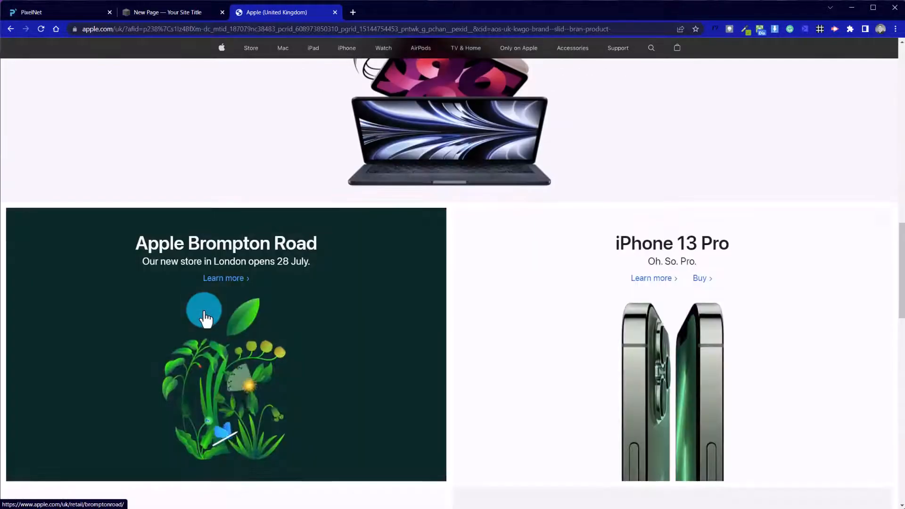
scroll(204, 318, down, 20)
scroll(204, 318, up, 12)
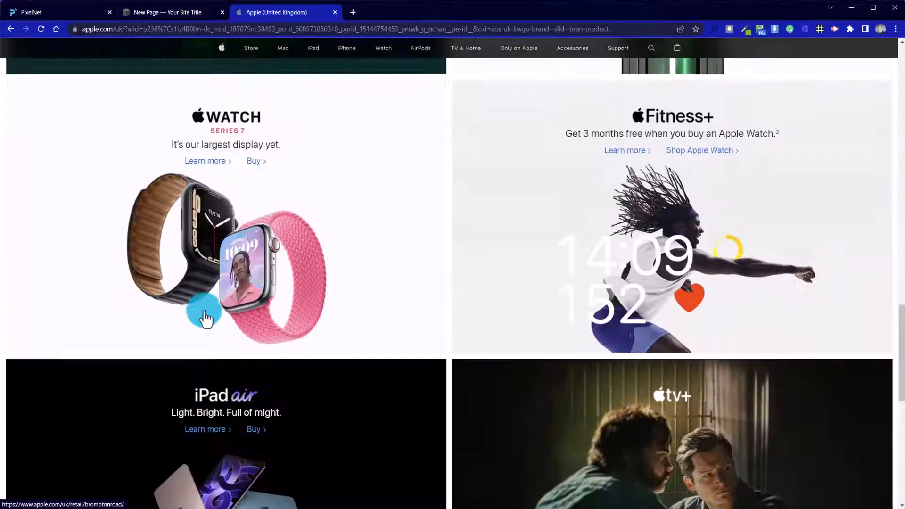
scroll(206, 319, up, 8)
click(668, 220)
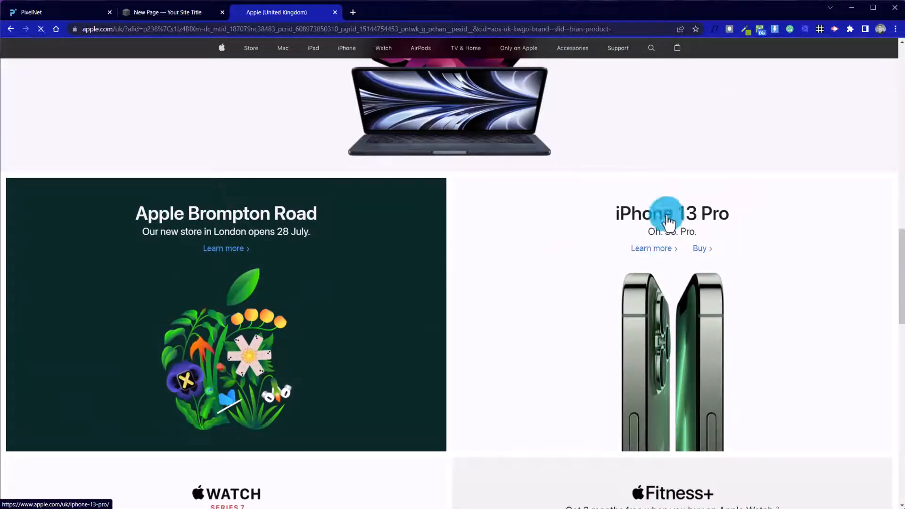
scroll(406, 339, down, 6)
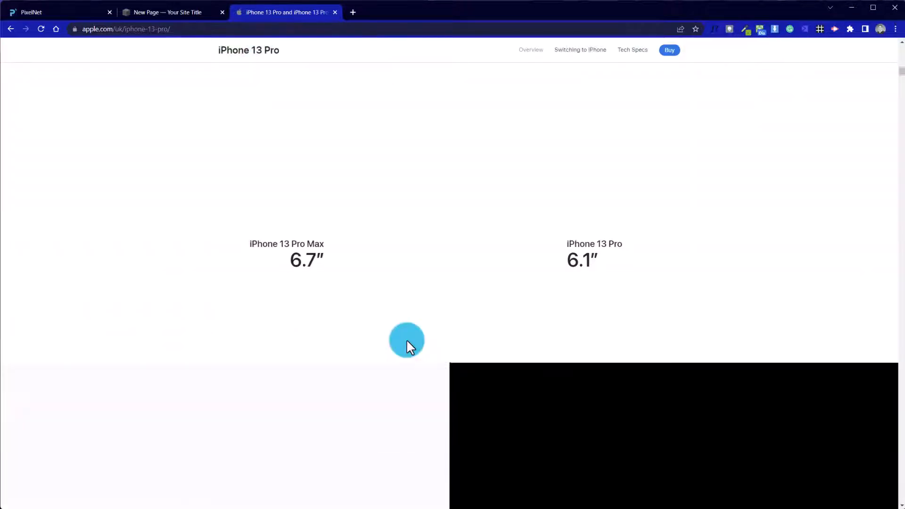
Examine the section layouts on the iPhone 13 Pro page, including its overlapping images, text placement and dark sections
scroll(406, 338, down, 10)
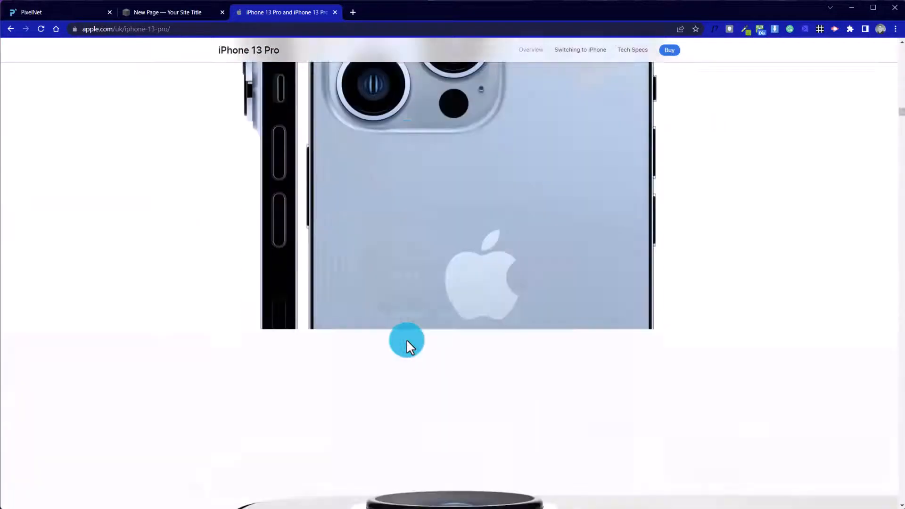
scroll(407, 346, down, 15)
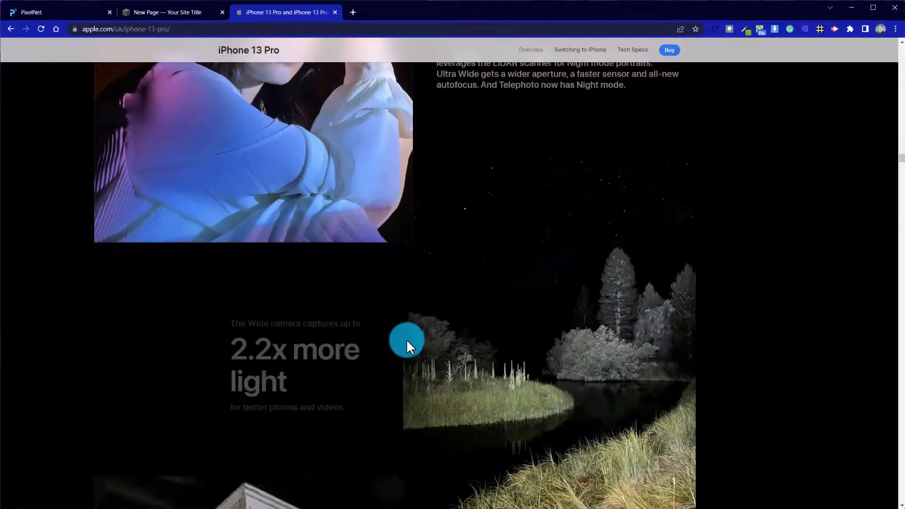
scroll(406, 344, down, 15)
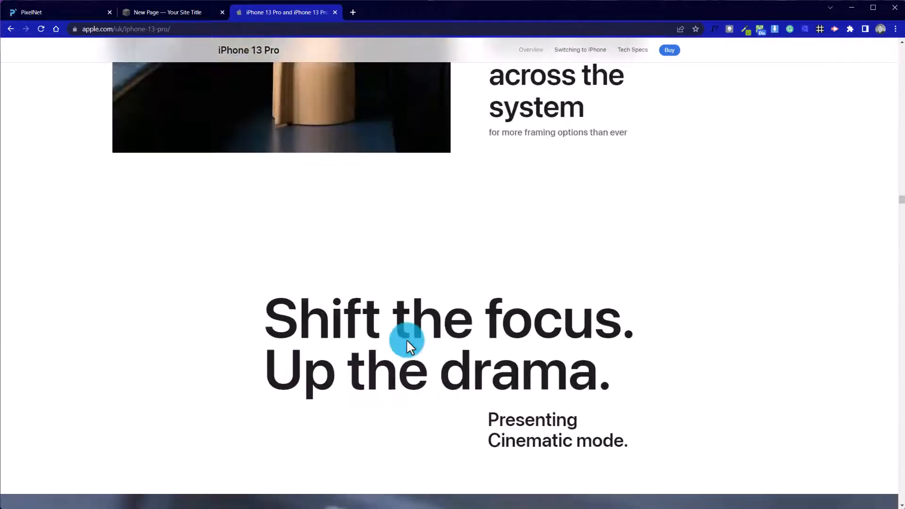
scroll(406, 338, down, 15)
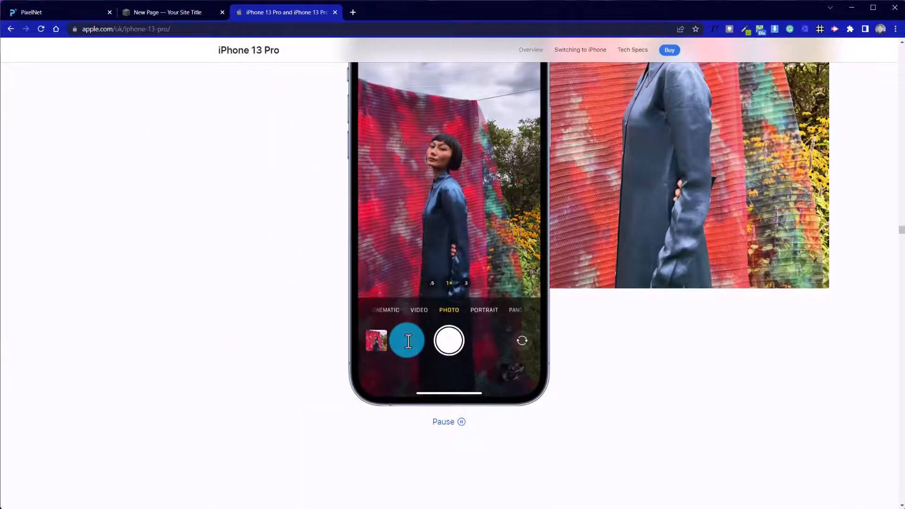
scroll(407, 340, up, 10)
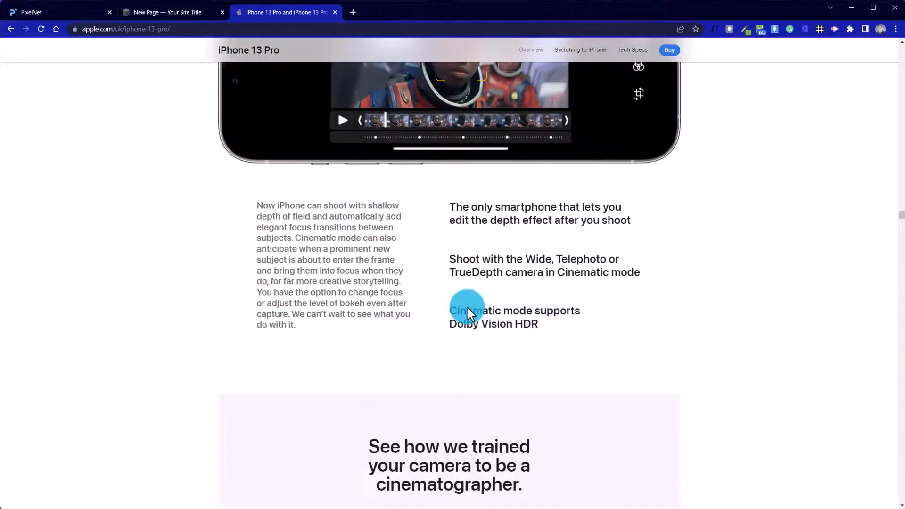
scroll(466, 306, up, 10)
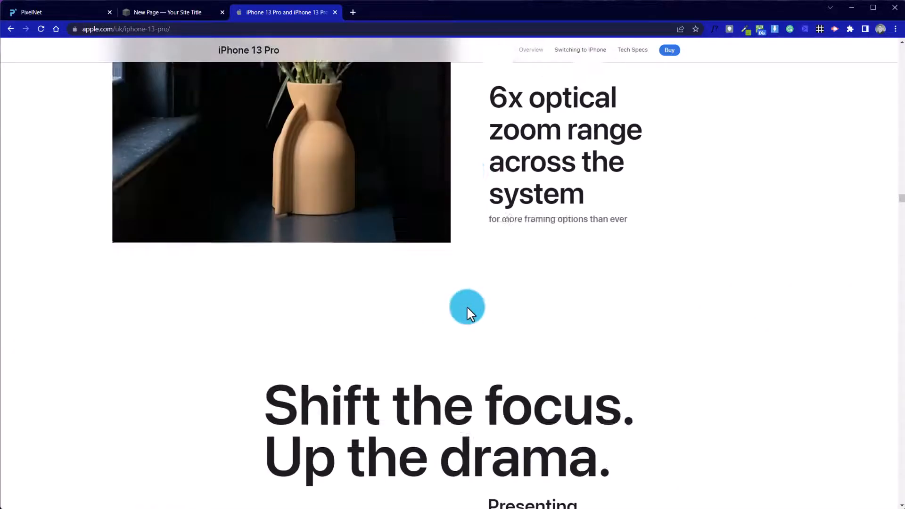
scroll(467, 306, up, 10)
scroll(467, 307, down, 3)
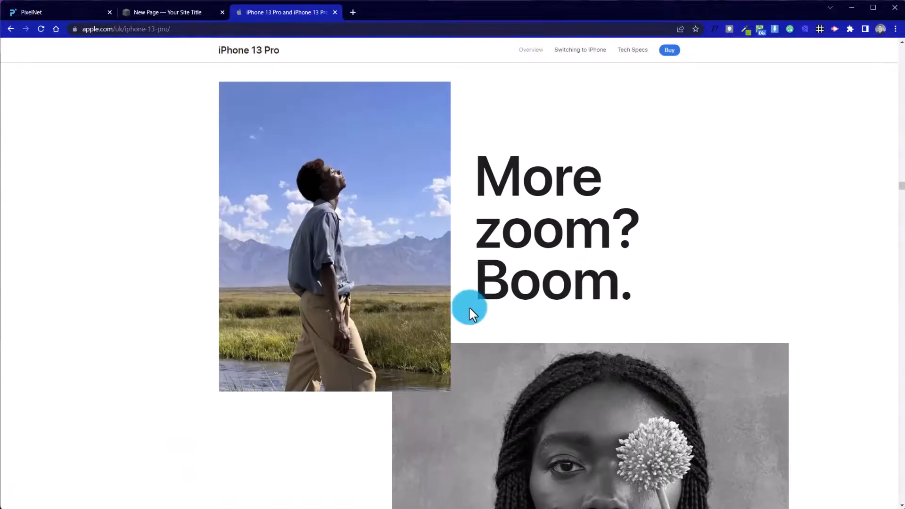
scroll(325, 297, down, 5)
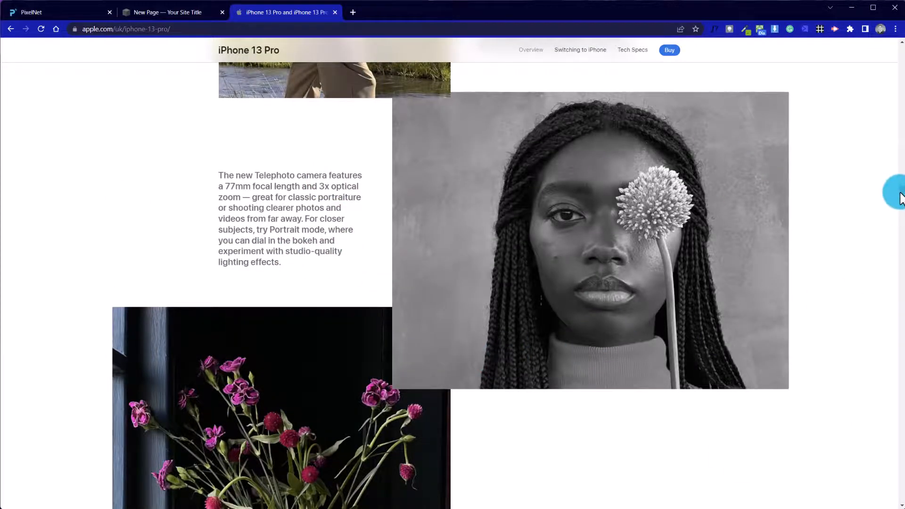
drag(899, 198, 902, 161)
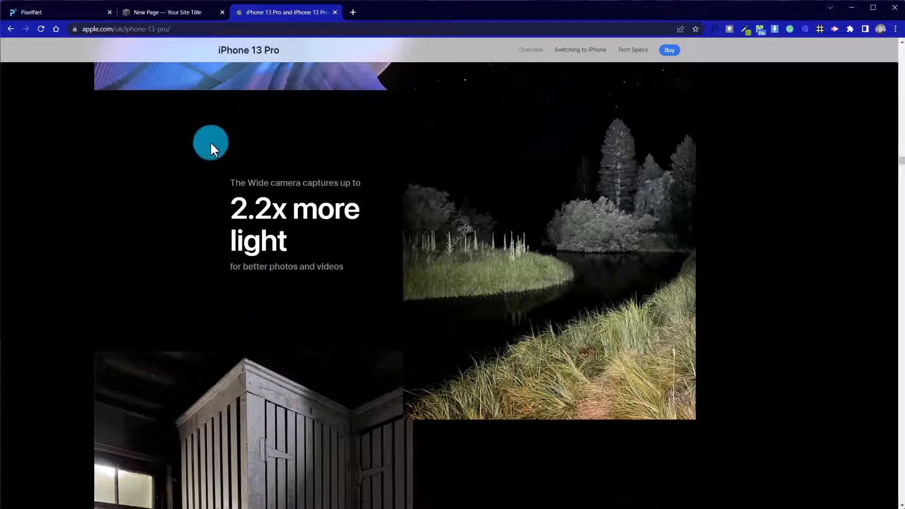
Switch back to the Squarespace page tab and, after trying Blog, set the Summary block's source page to Episodes
click(177, 13)
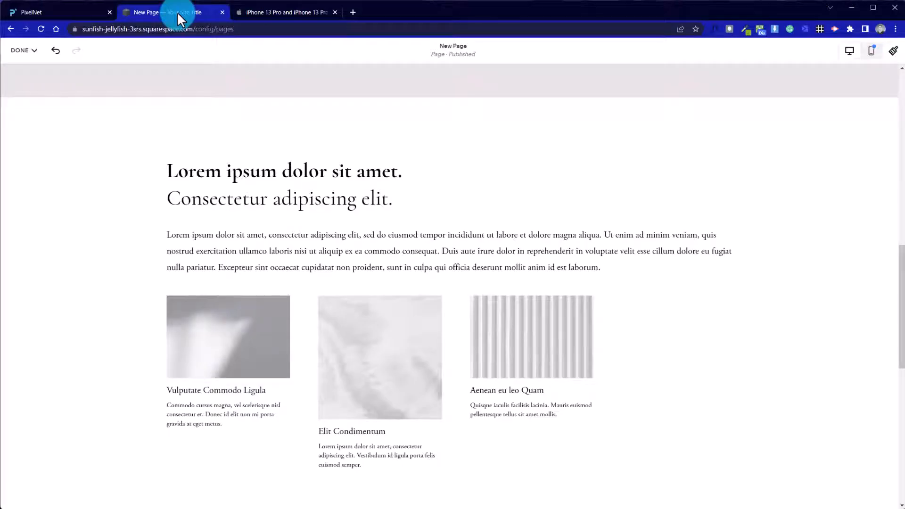
click(244, 421)
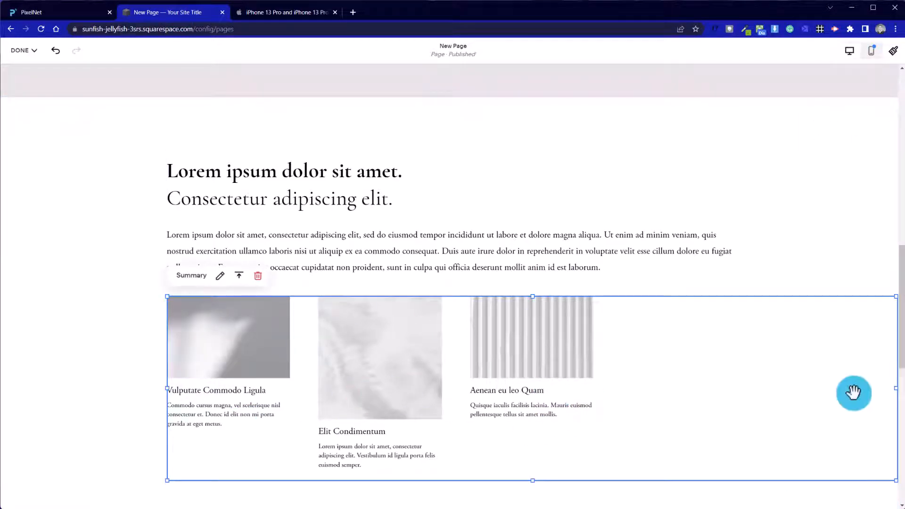
click(221, 277)
mouse_move(849, 289)
mouse_down()
mouse_move(438, 131)
mouse_move(406, 142)
mouse_up()
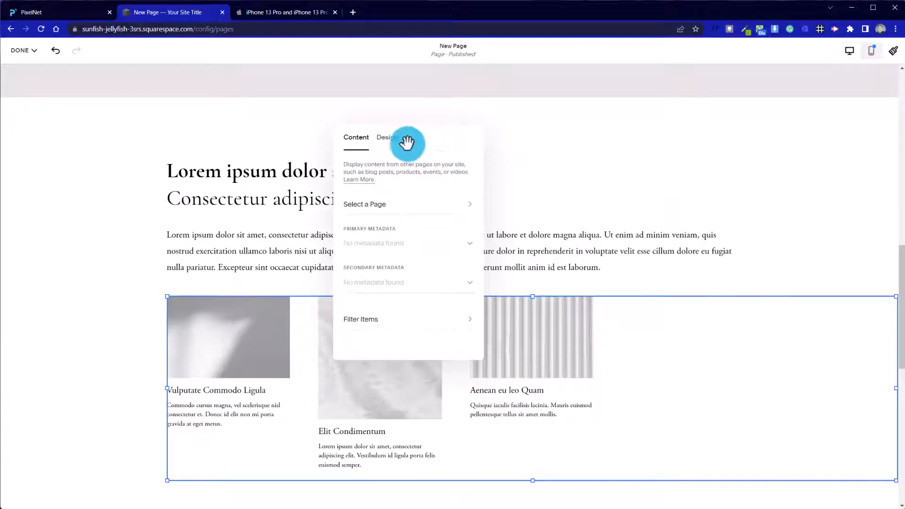
click(389, 142)
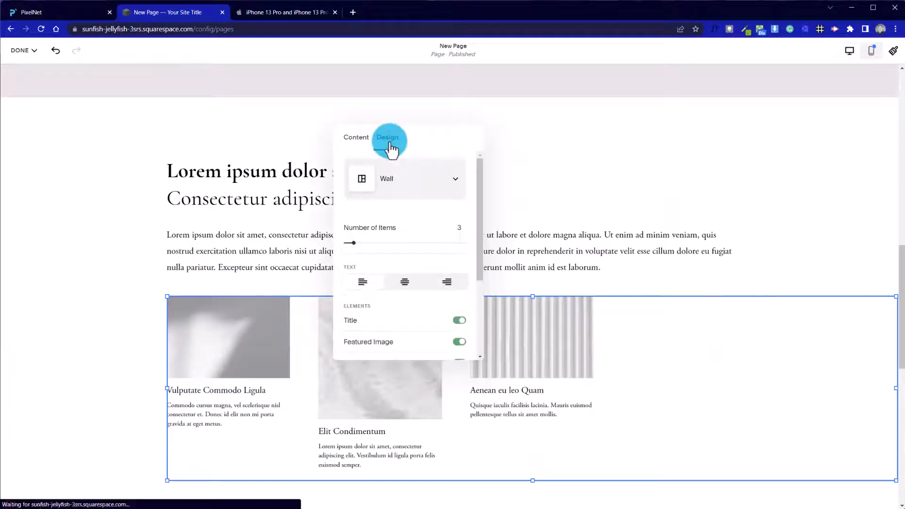
click(356, 137)
click(414, 206)
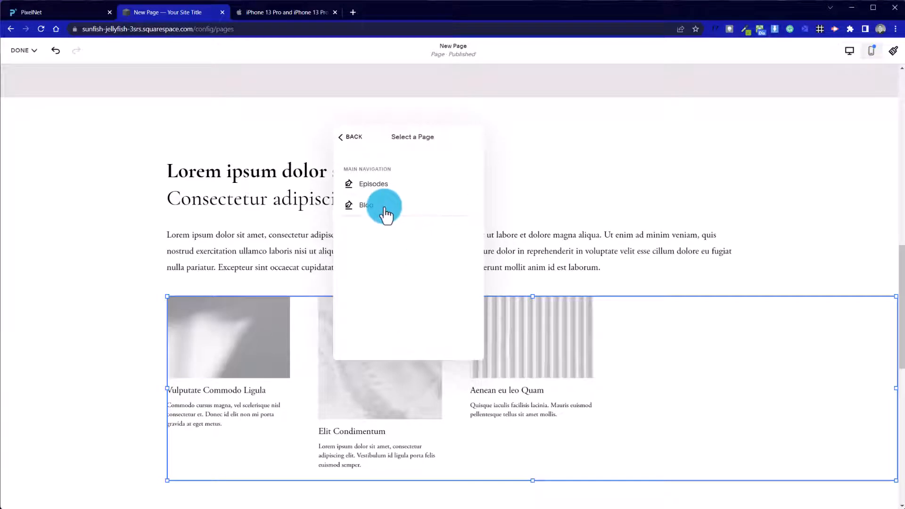
click(385, 208)
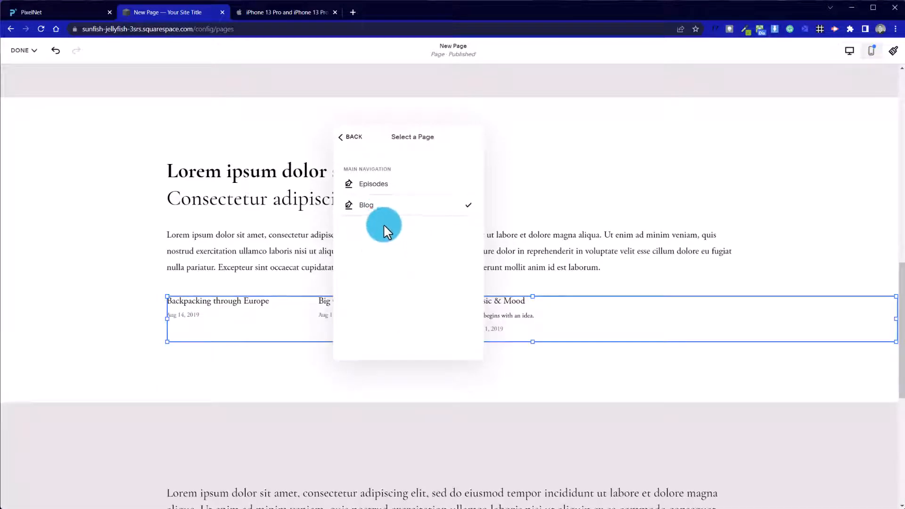
click(381, 189)
scroll(312, 405, down, 2)
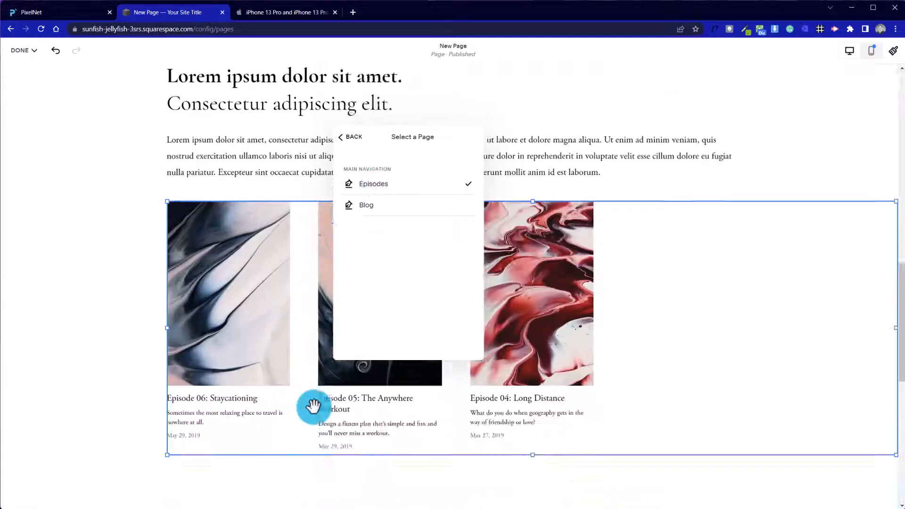
scroll(313, 406, down, 1)
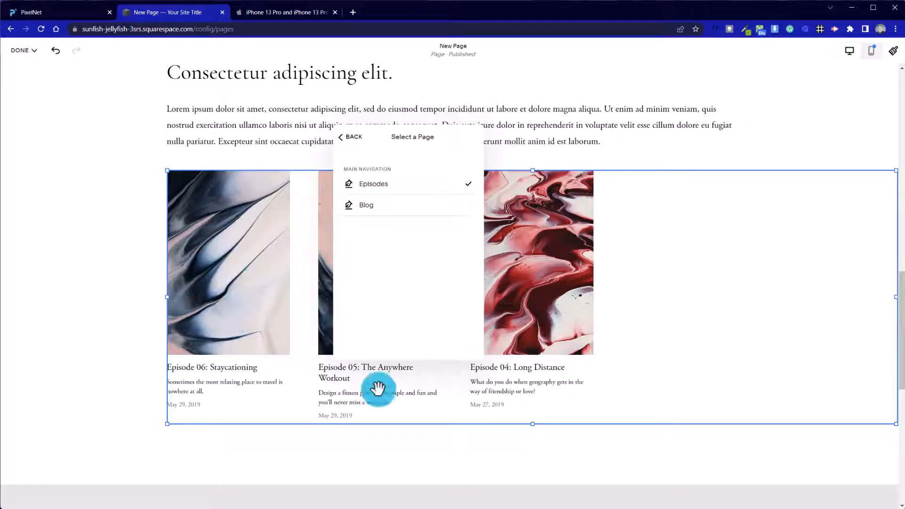
Set the Summary block's number of items to 9 in its design settings
drag(440, 137, 488, 165)
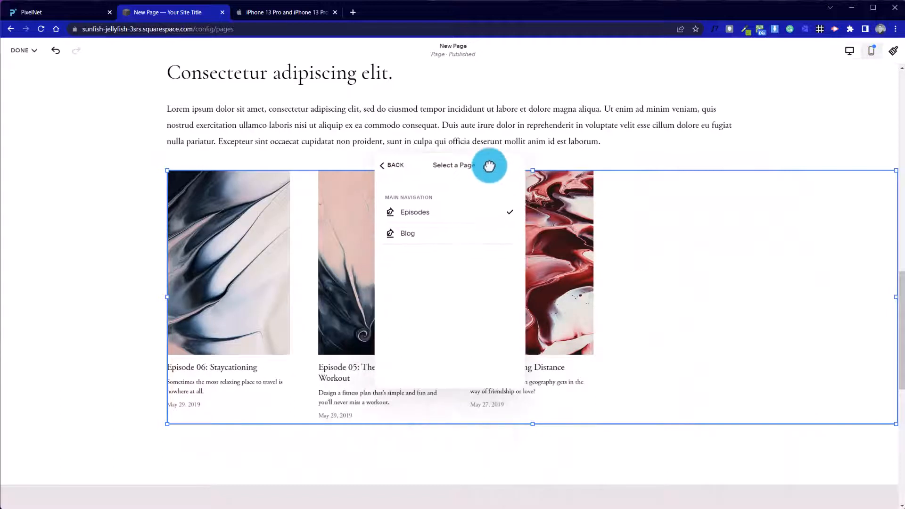
click(396, 167)
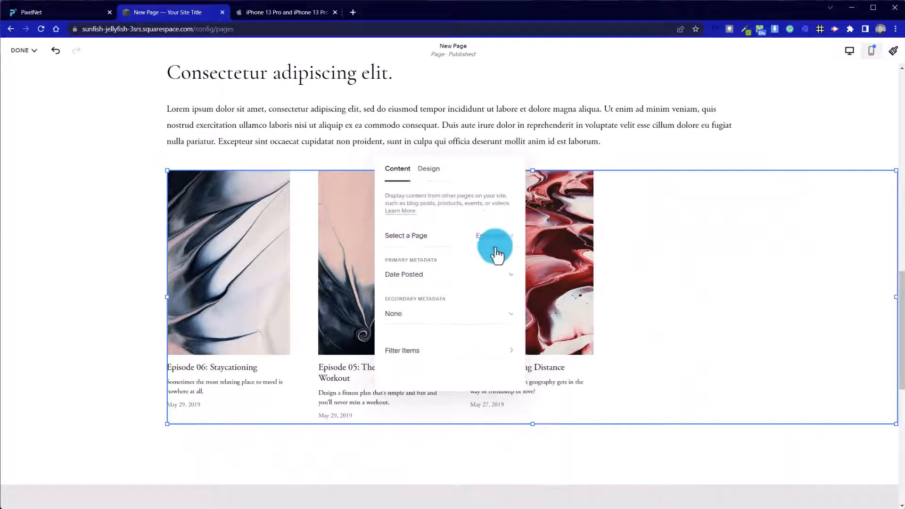
click(430, 170)
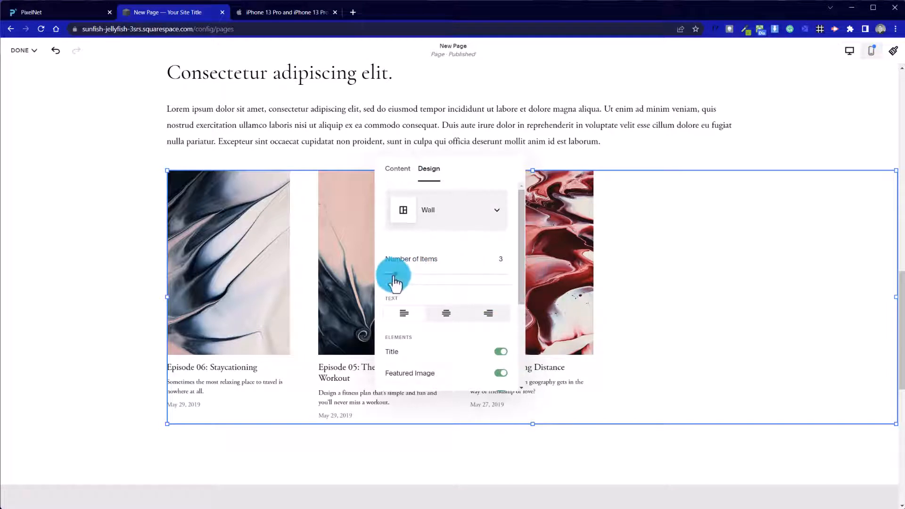
drag(396, 274, 419, 274)
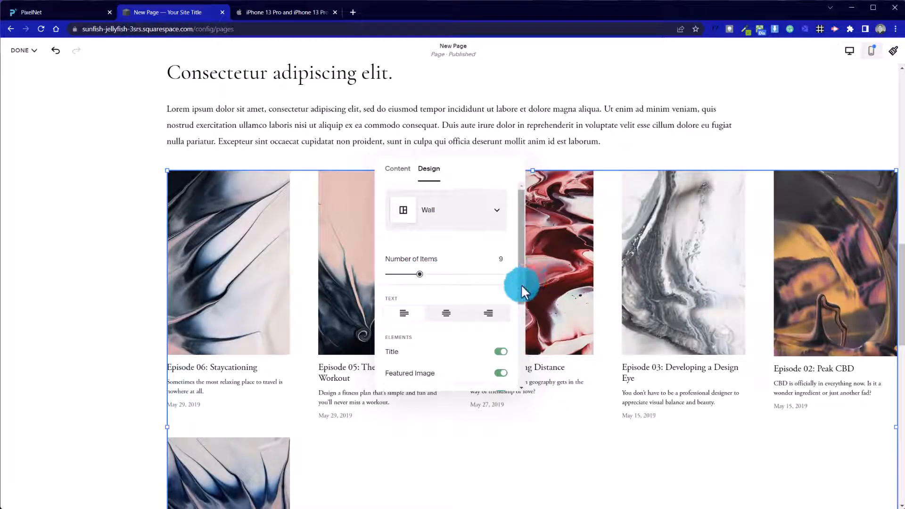
mouse_move(522, 285)
mouse_down()
mouse_move(516, 334)
mouse_move(514, 282)
mouse_up()
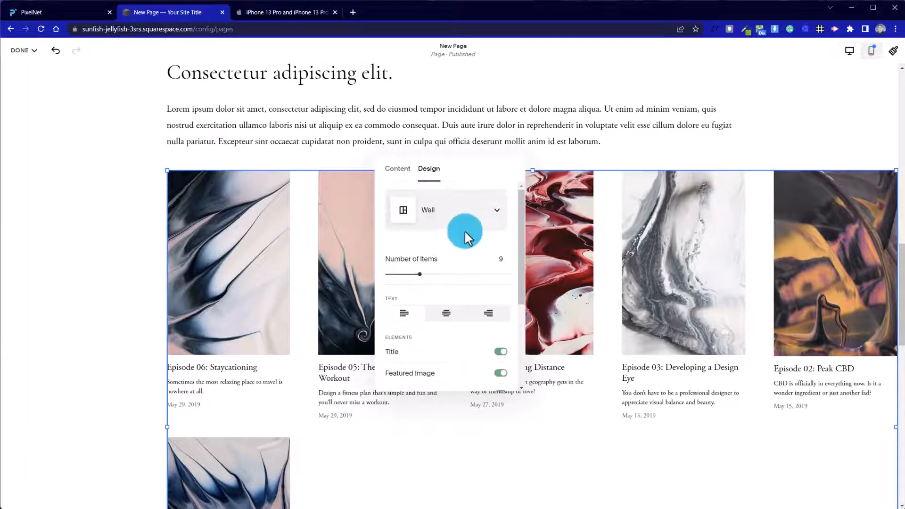
Change the Summary block's layout to Carousel and move its settings window up to uncover the items
click(464, 231)
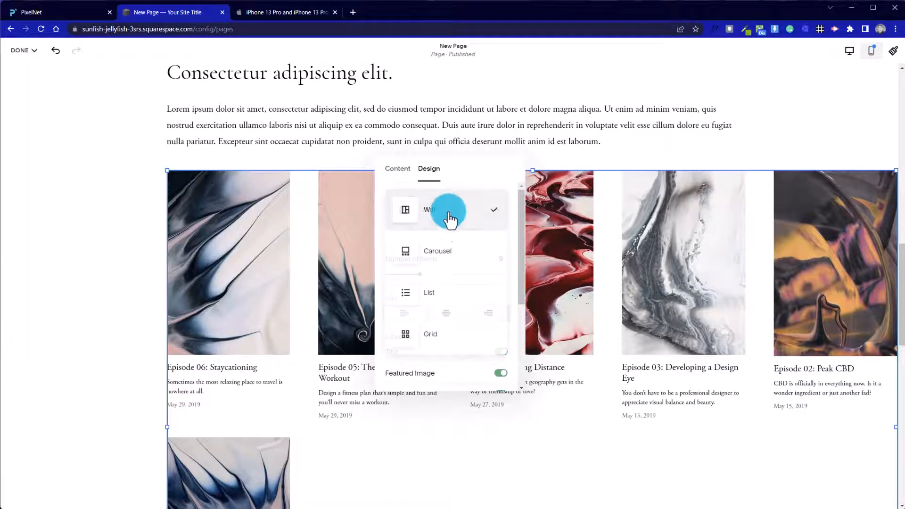
click(464, 265)
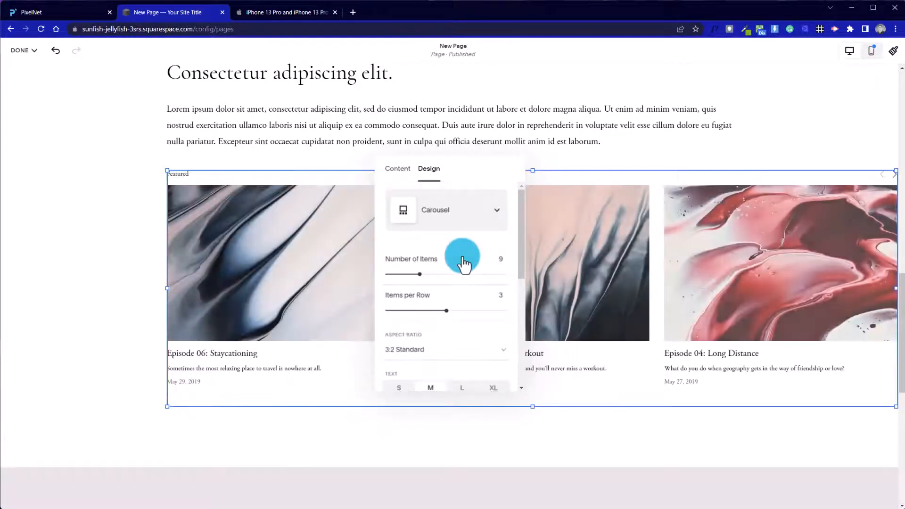
drag(471, 245, 560, 166)
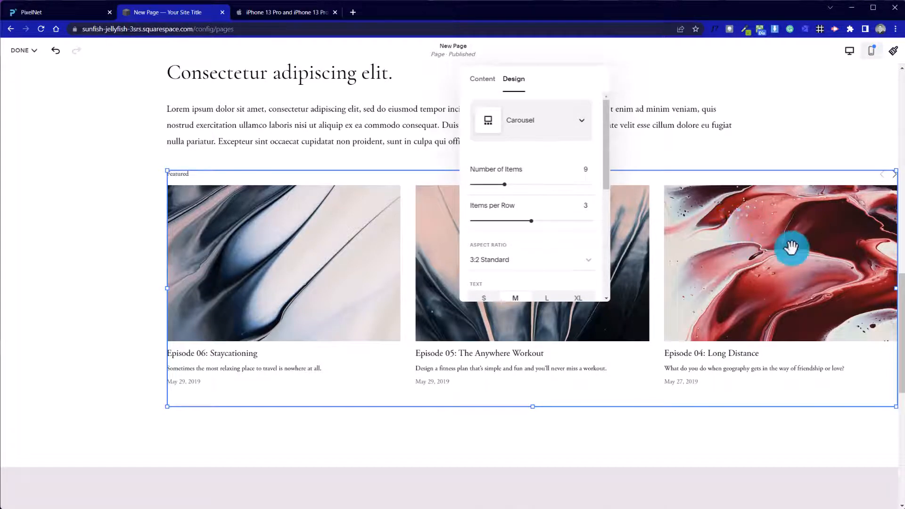
Try the Three-Four (Vertical) aspect ratio on the carousel images and review how the section fits on screen
drag(606, 174, 582, 203)
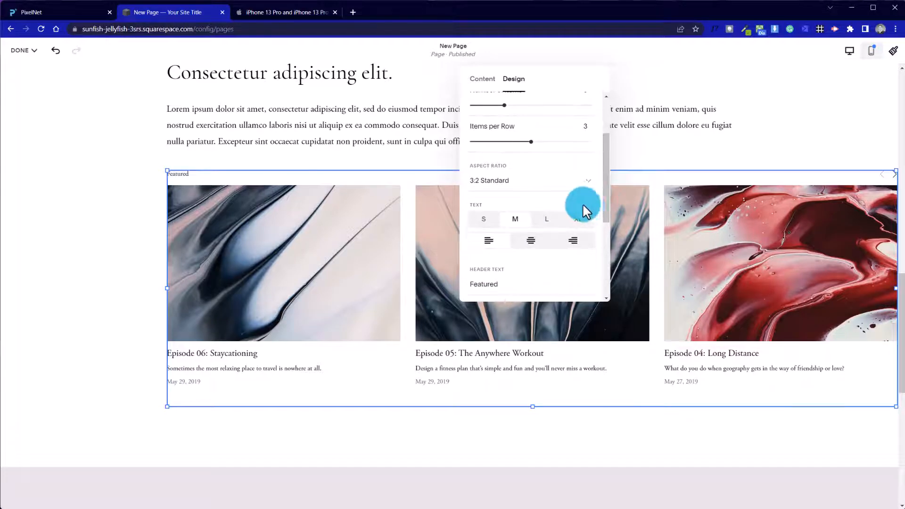
click(560, 197)
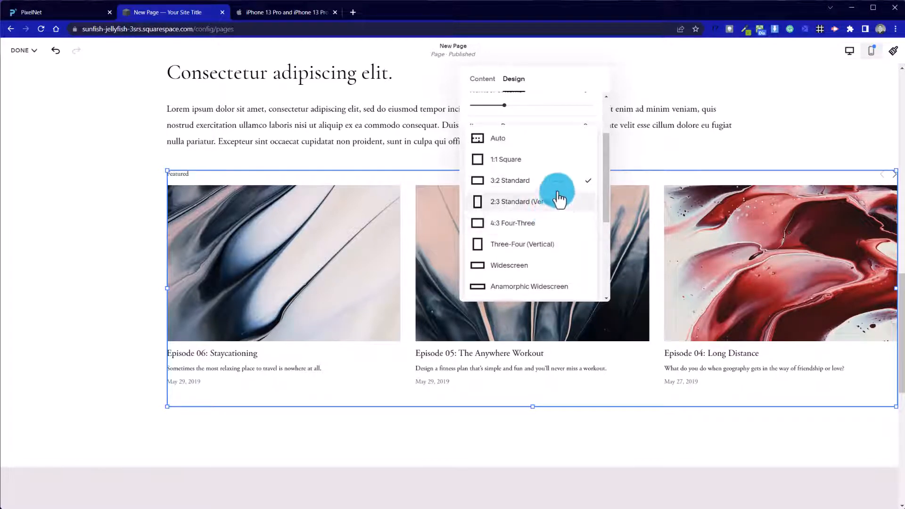
click(572, 246)
scroll(400, 305, down, 5)
scroll(353, 323, up, 8)
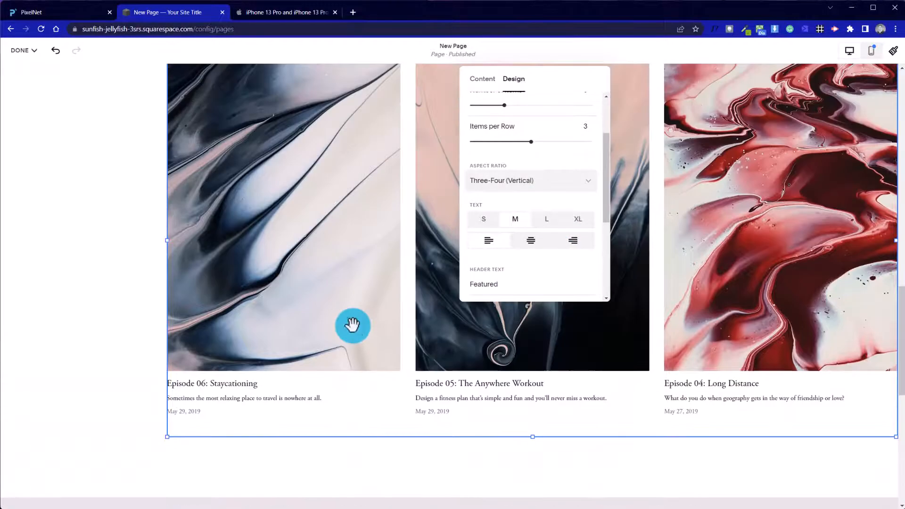
scroll(571, 352, down, 5)
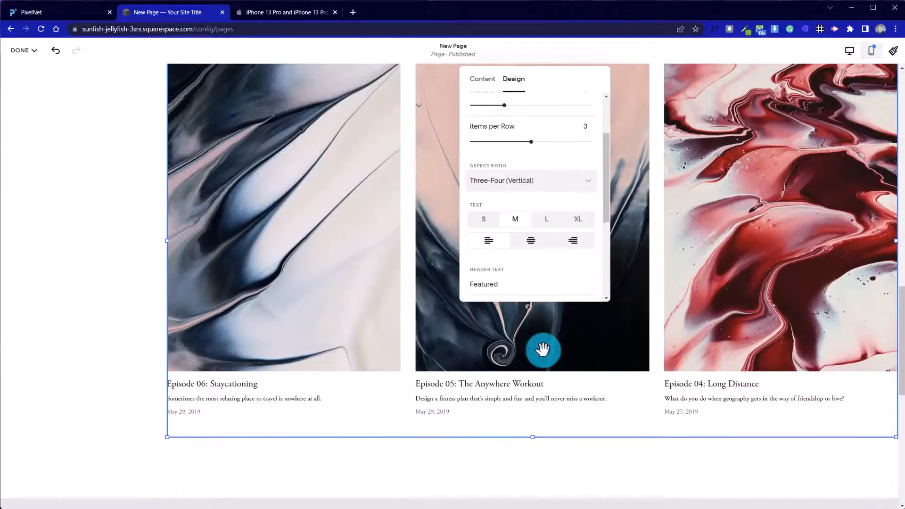
scroll(386, 401, up, 5)
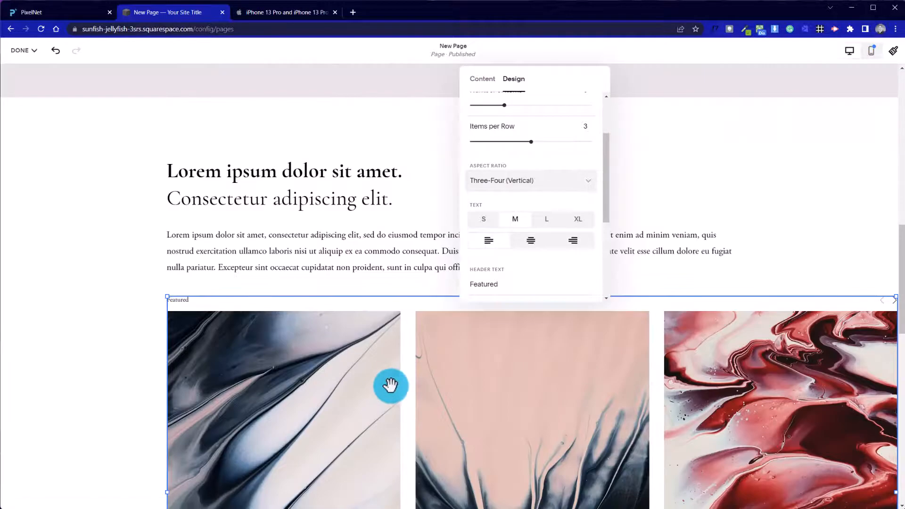
scroll(233, 429, down, 3)
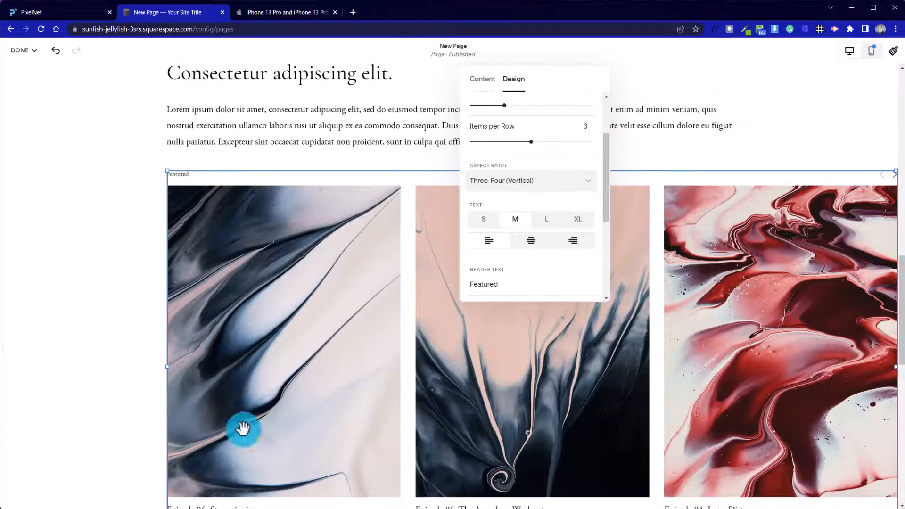
scroll(267, 204, up, 5)
scroll(267, 208, down, 8)
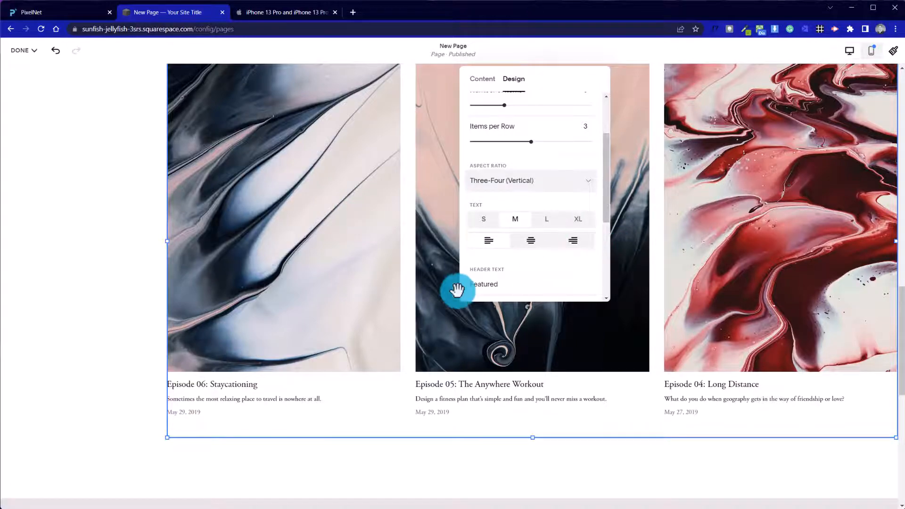
scroll(454, 289, up, 3)
Try the 1:1 Square aspect ratio on the carousel images, and restore Three-Four (Vertical)
click(510, 181)
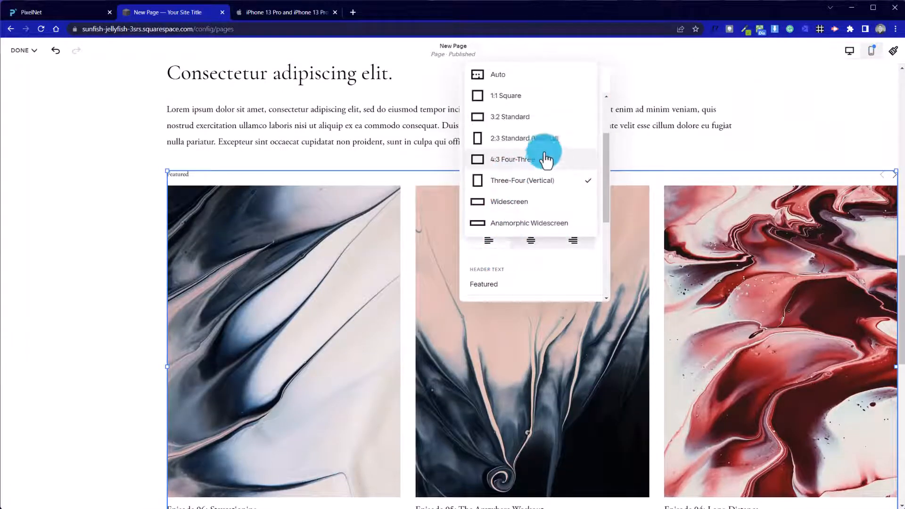
click(536, 98)
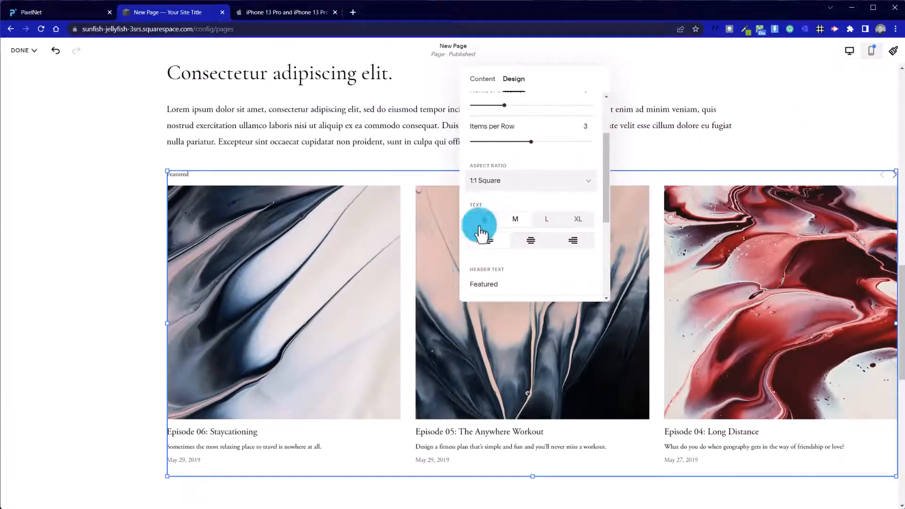
click(549, 180)
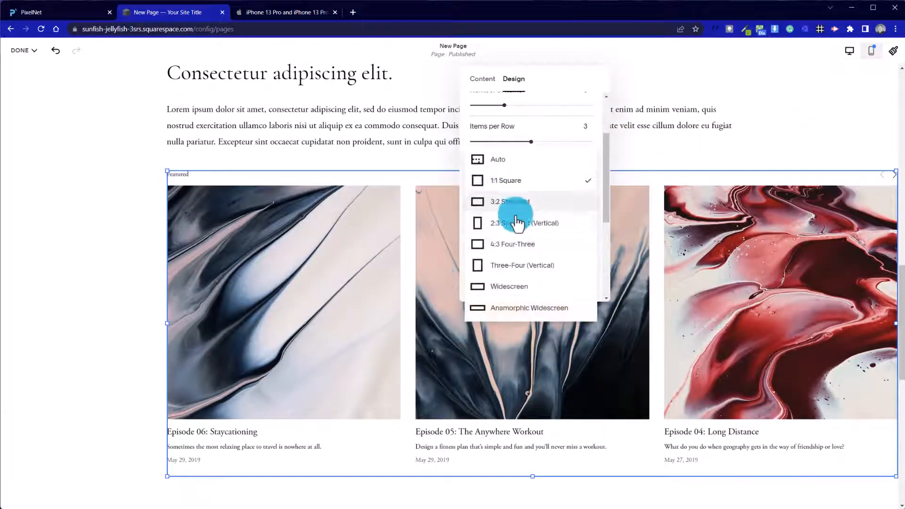
click(548, 266)
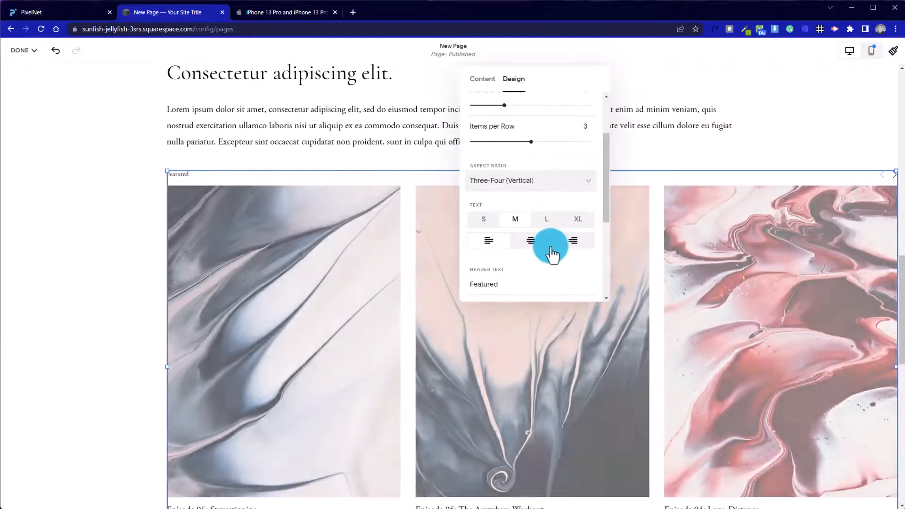
Set the carousel to 4 items per row and 12 items in total, and review the section with the settings closed
scroll(564, 202, up, 2)
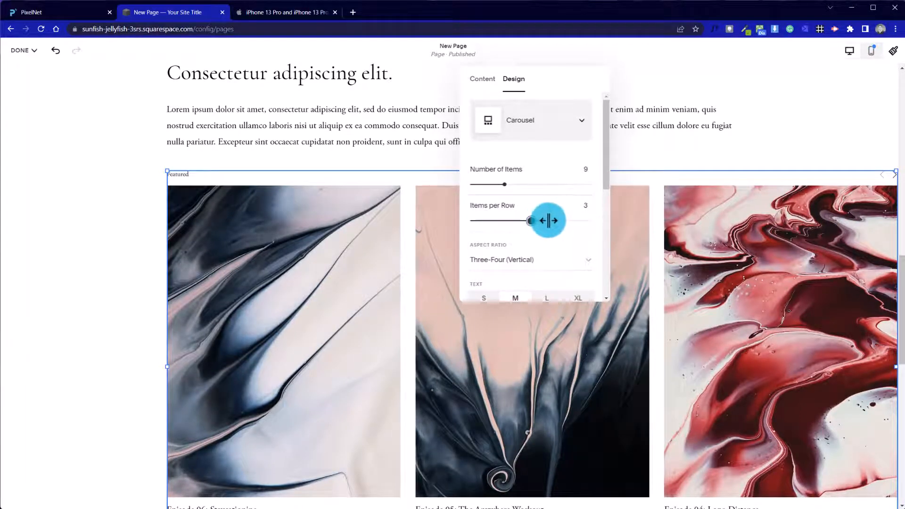
click(548, 220)
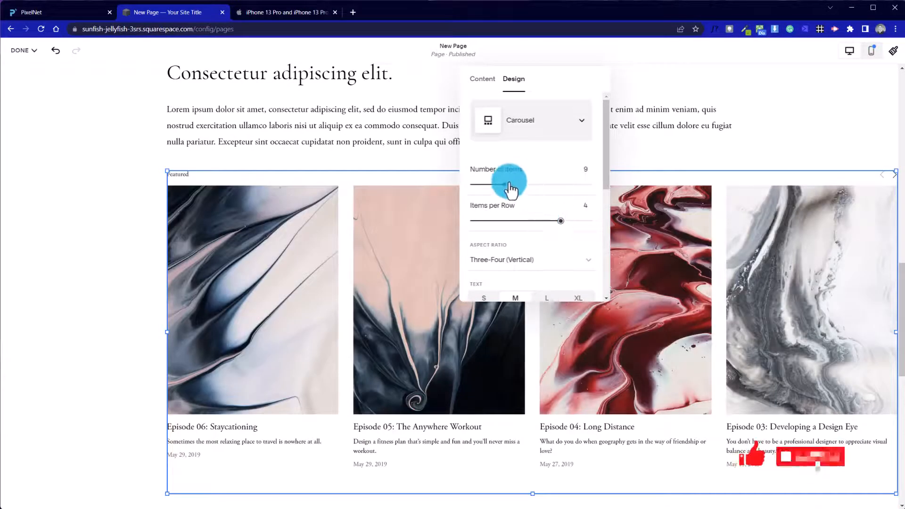
mouse_move(516, 187)
mouse_down()
mouse_move(530, 187)
mouse_move(517, 186)
mouse_up()
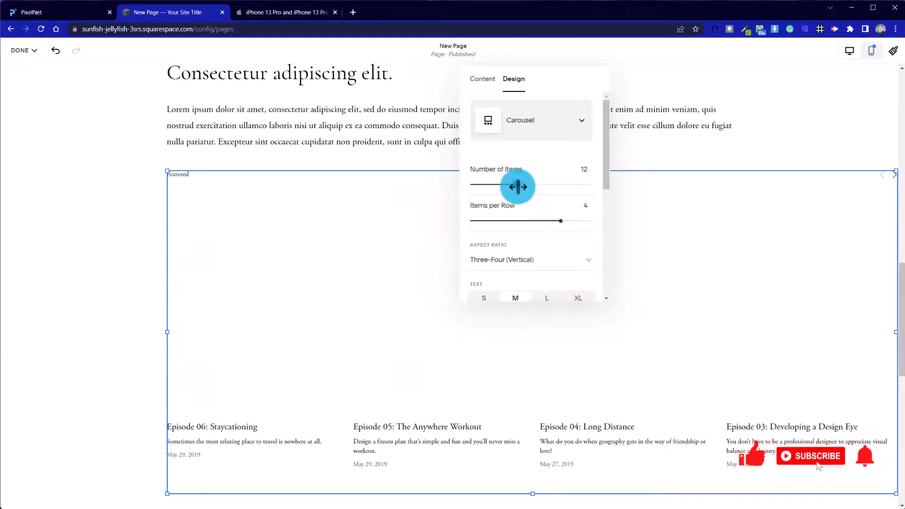
click(116, 173)
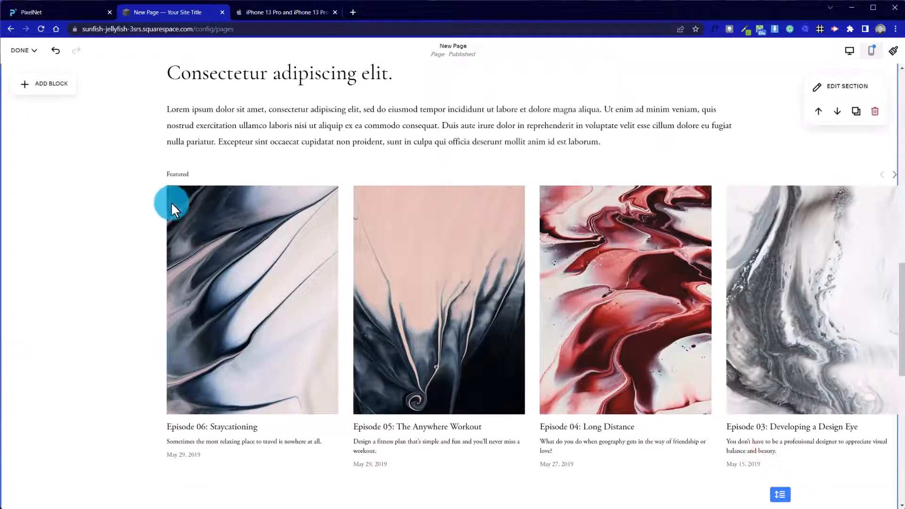
scroll(172, 204, down, 3)
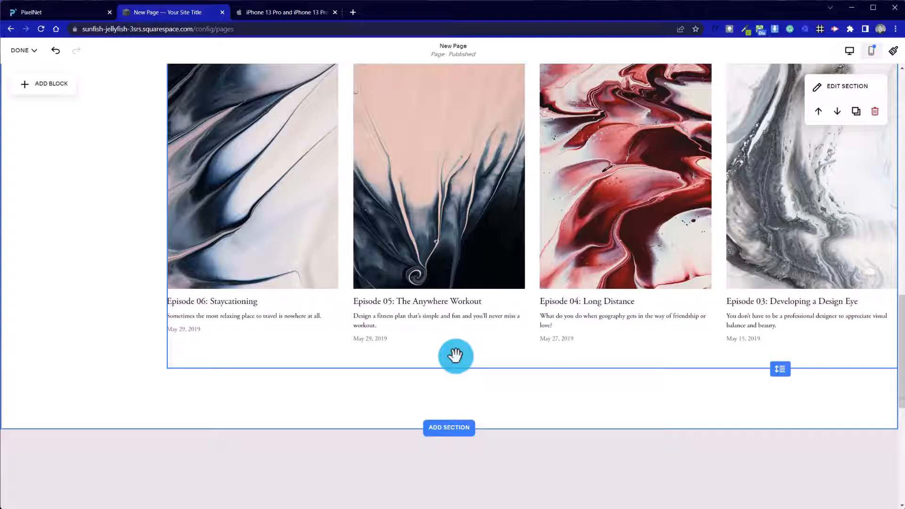
scroll(447, 361, up, 3)
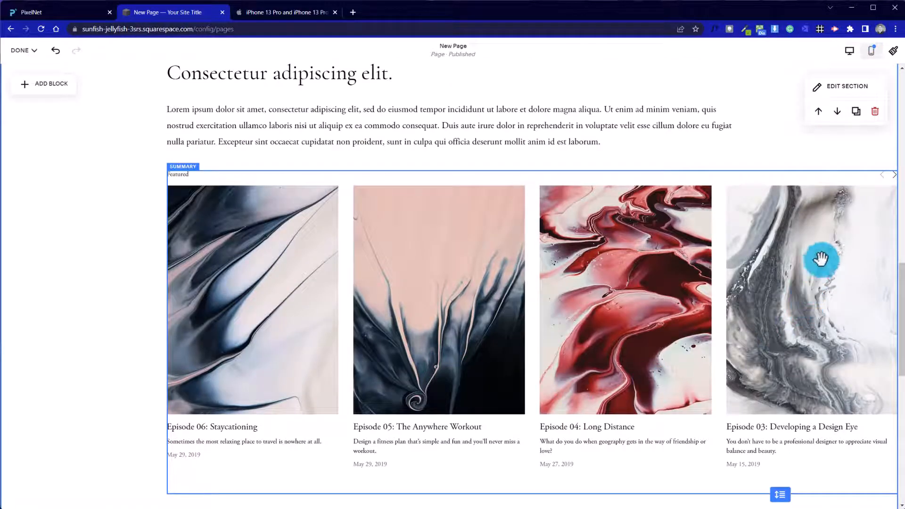
Reopen the Summary block's design settings and remove its "Featured" header text
click(448, 238)
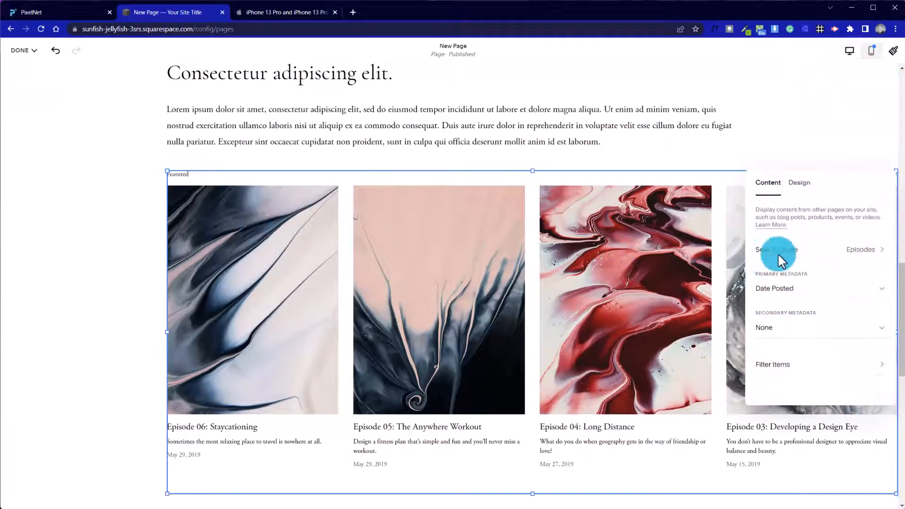
drag(854, 188, 523, 192)
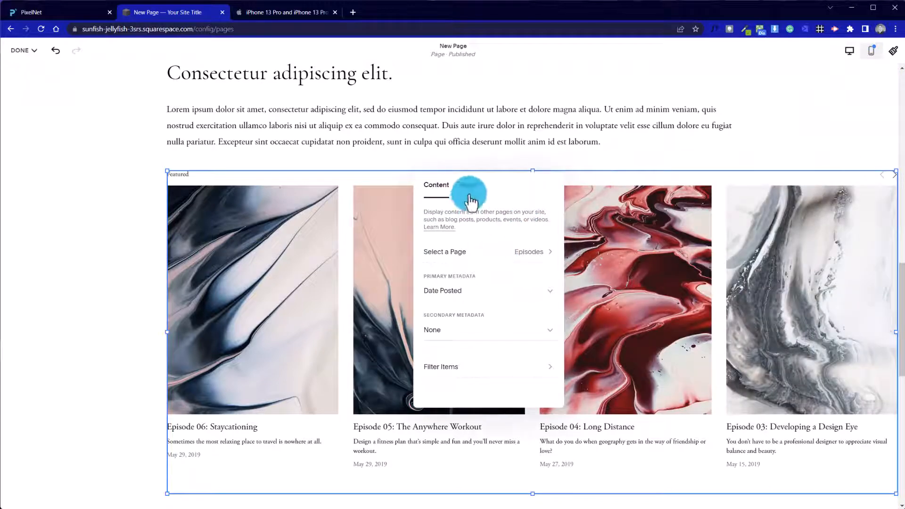
click(468, 189)
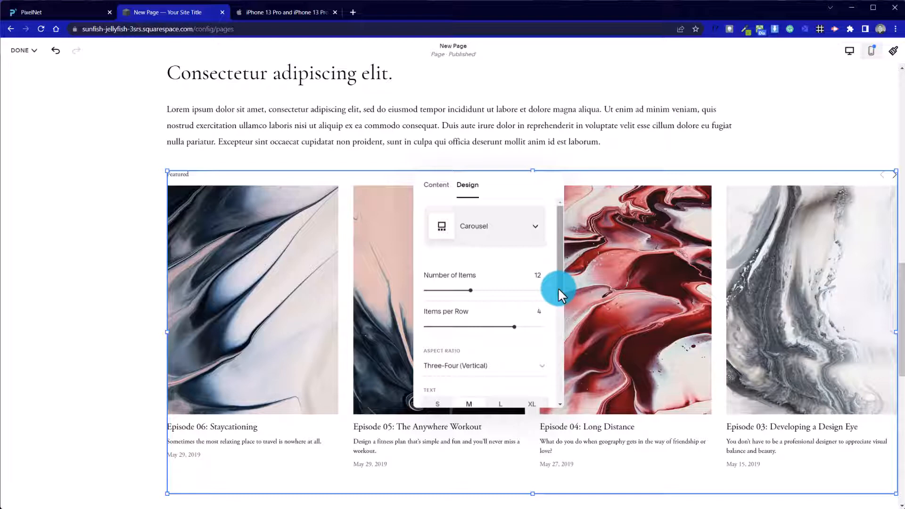
drag(557, 287, 552, 394)
click(518, 219)
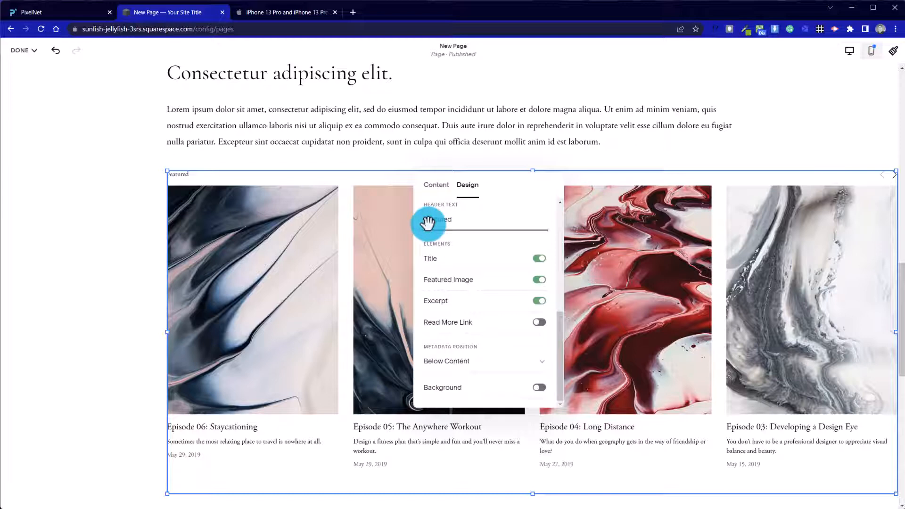
key(BackSpace)
key(BackSpace)
key(BackSpace)
key(BackSpace)
key(BackSpace)
key(BackSpace)
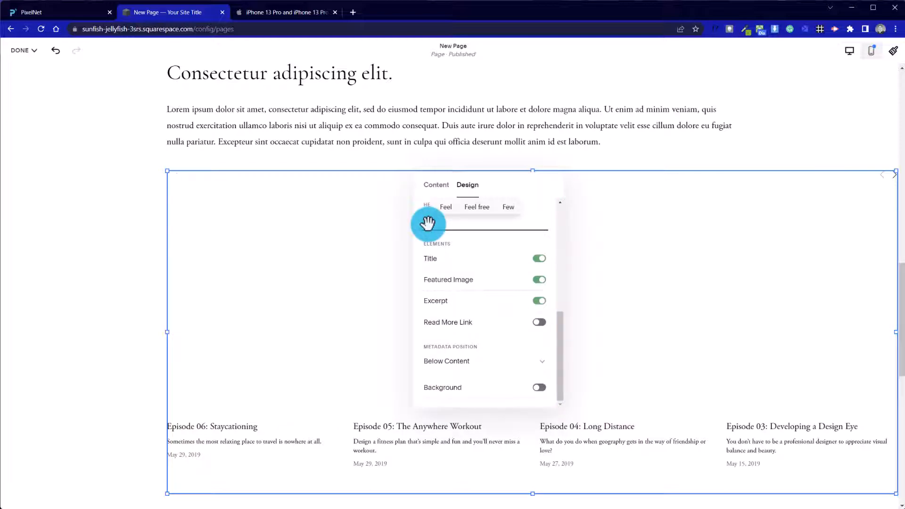
click(121, 207)
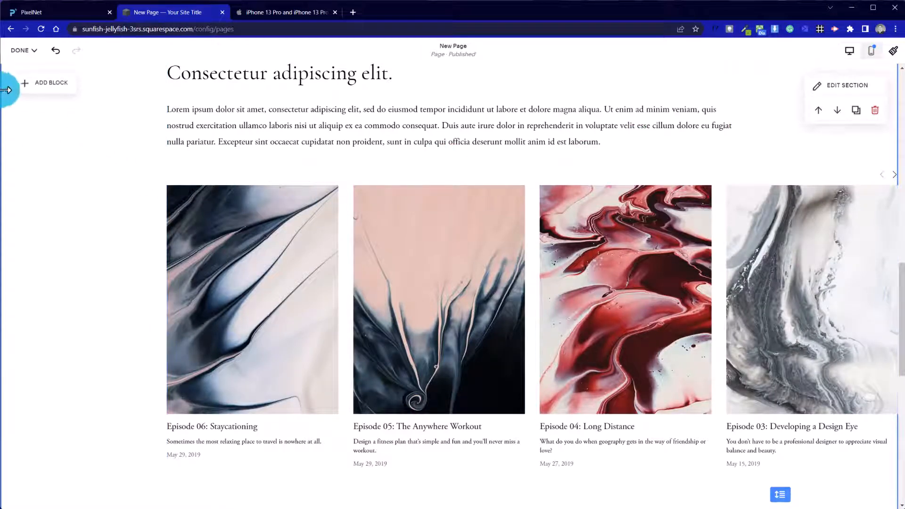
Add a text block between the paragraph and the episode carousel, moving the carousel down slightly to make room
click(61, 94)
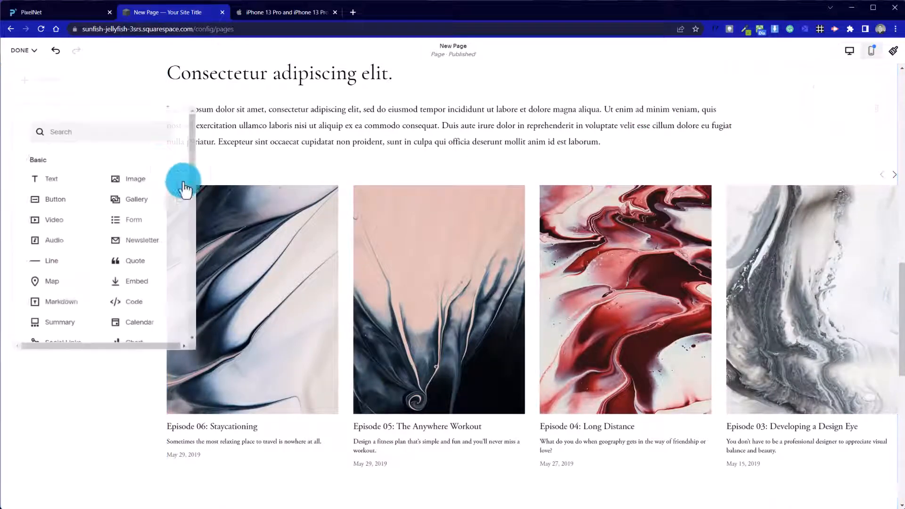
click(44, 176)
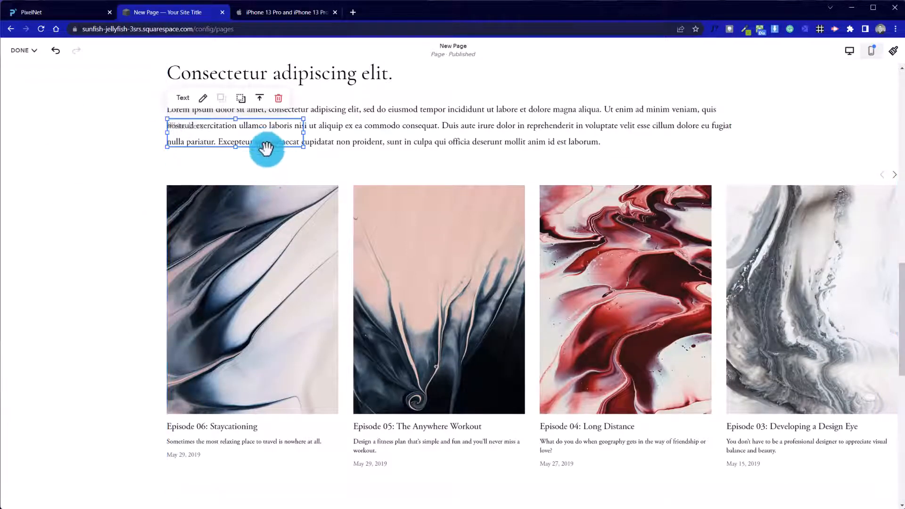
drag(266, 147, 270, 178)
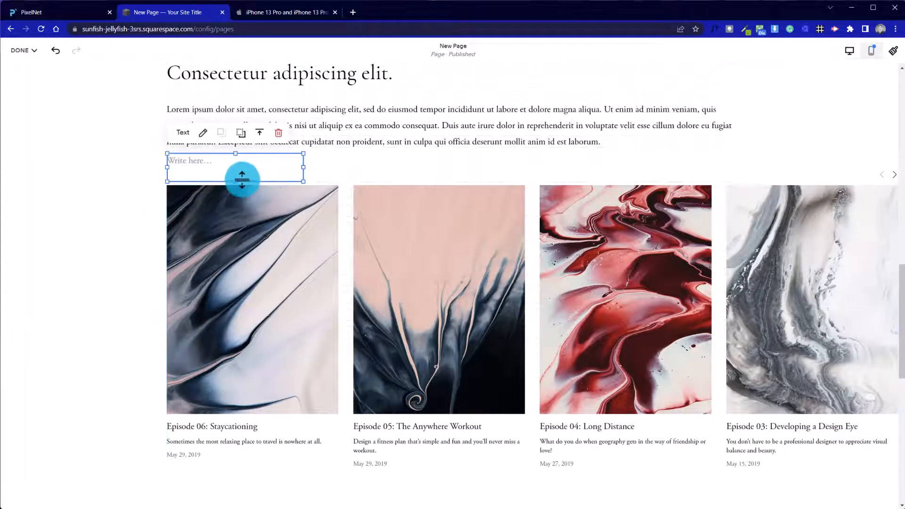
drag(256, 236, 260, 256)
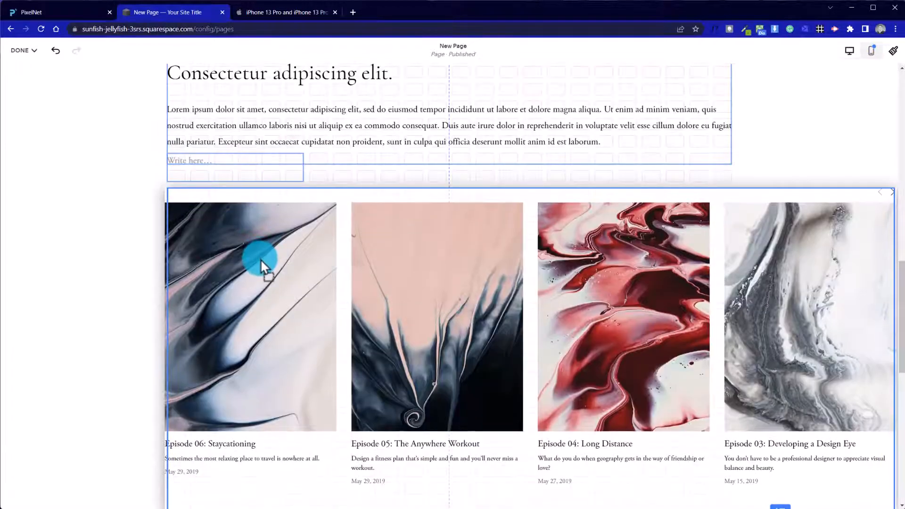
click(195, 171)
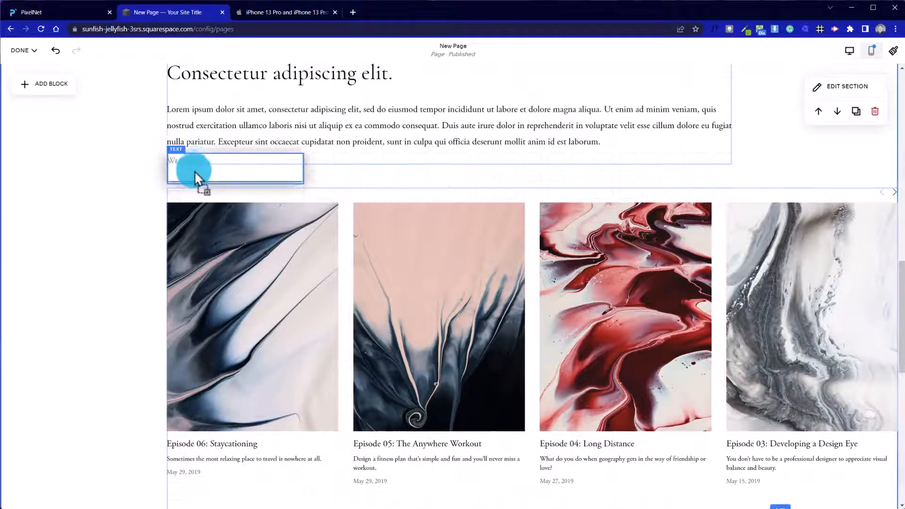
drag(196, 178, 236, 163)
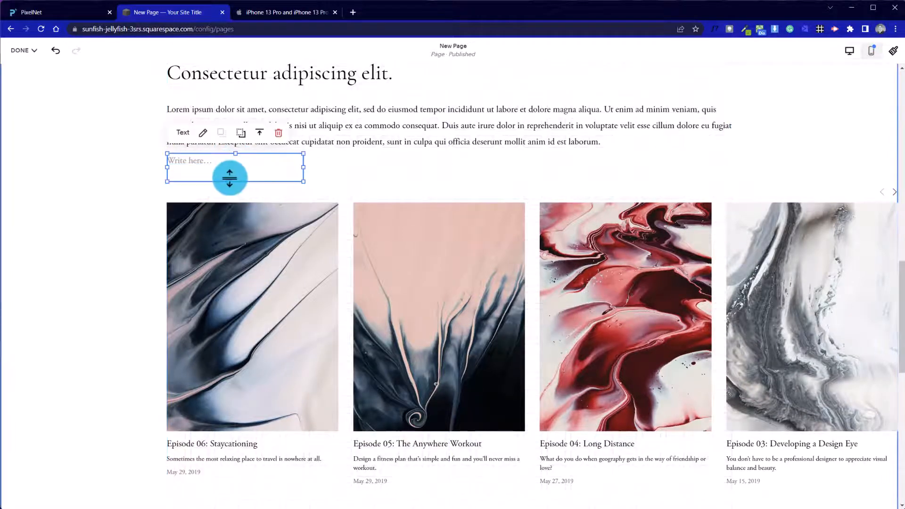
click(194, 162)
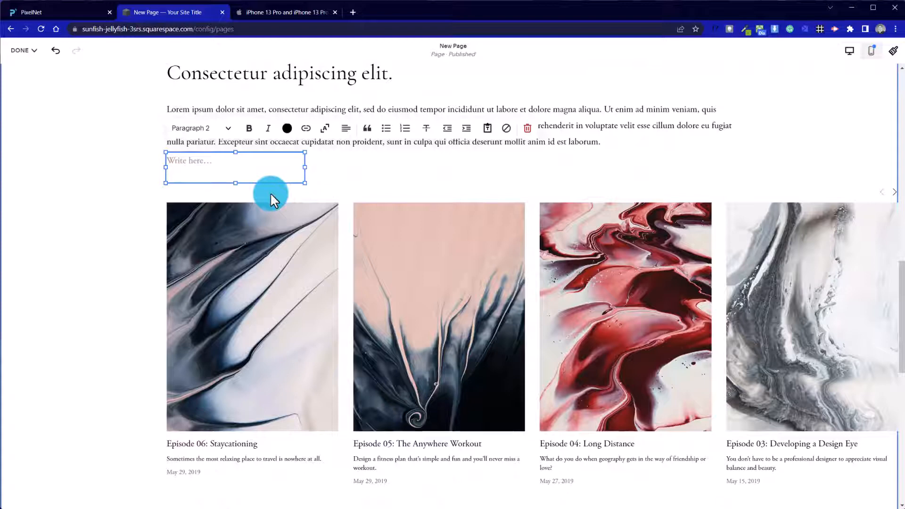
drag(242, 186, 236, 171)
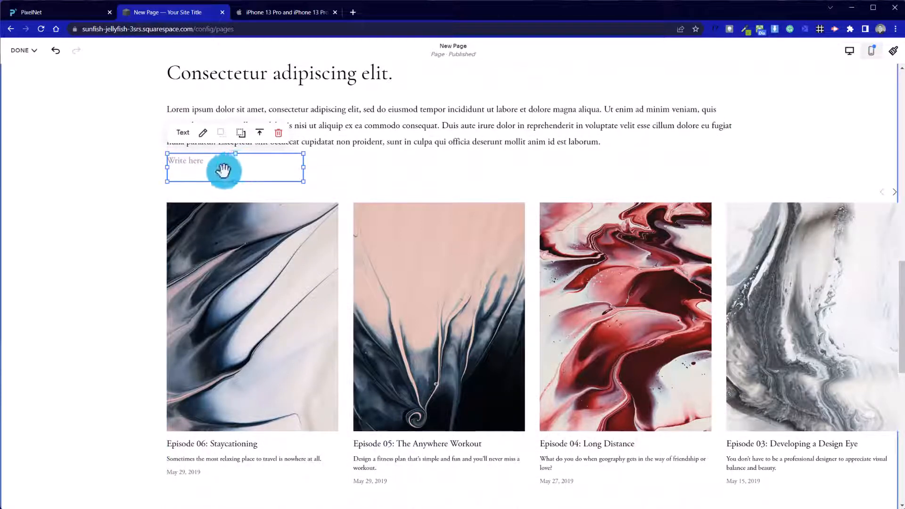
Enter "Episodes" in the new text block and format it as Heading 2
click(216, 165)
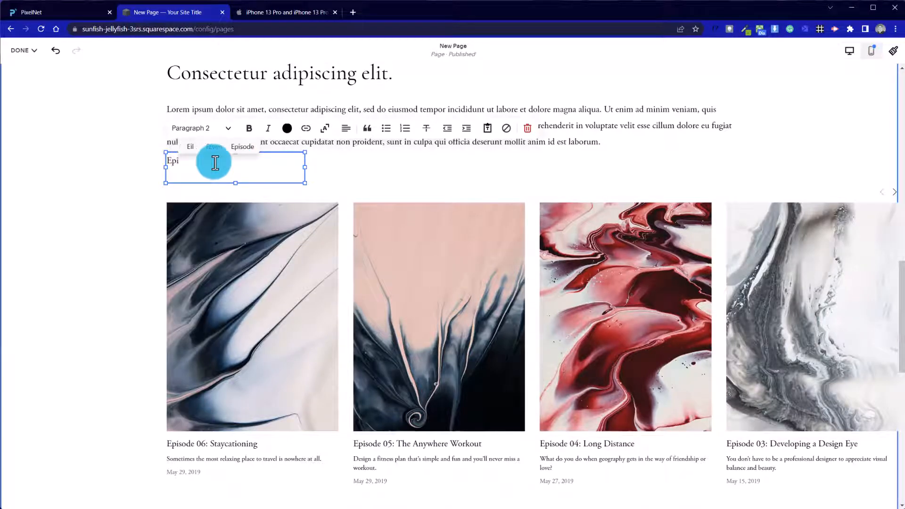
click(208, 128)
click(181, 170)
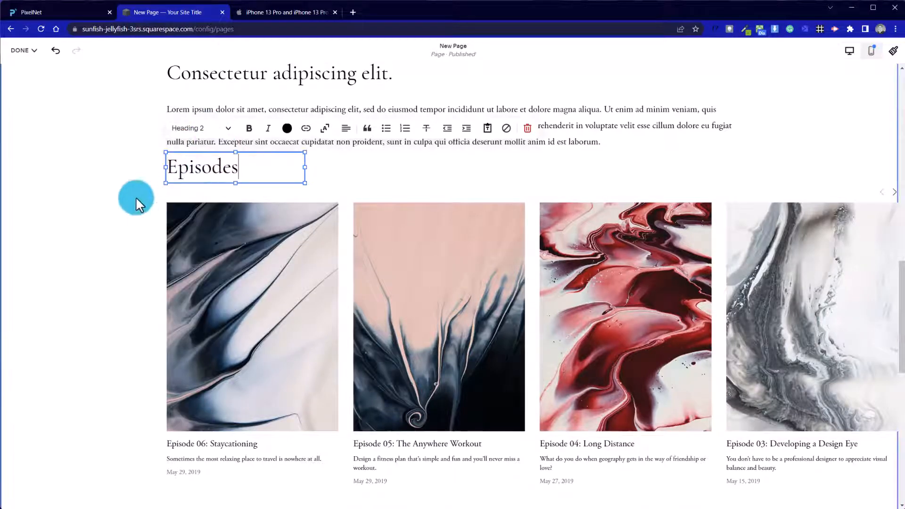
click(115, 174)
Change the "Episodes" title's text style to Heading 3
scroll(226, 202, up, 3)
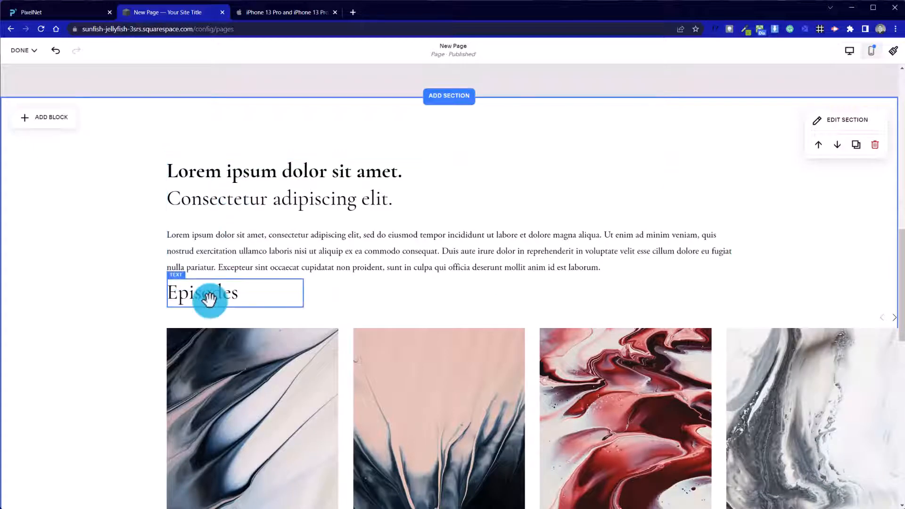
click(208, 299)
triple_click(203, 293)
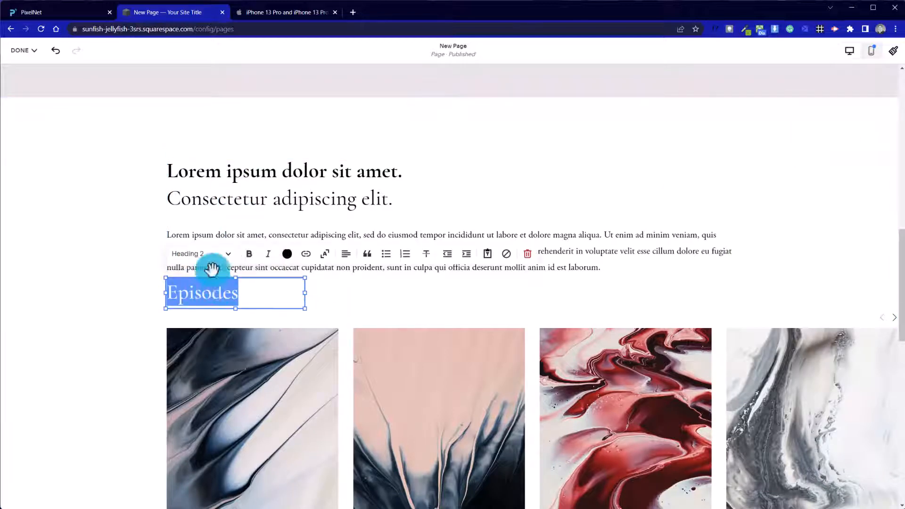
click(209, 255)
click(208, 319)
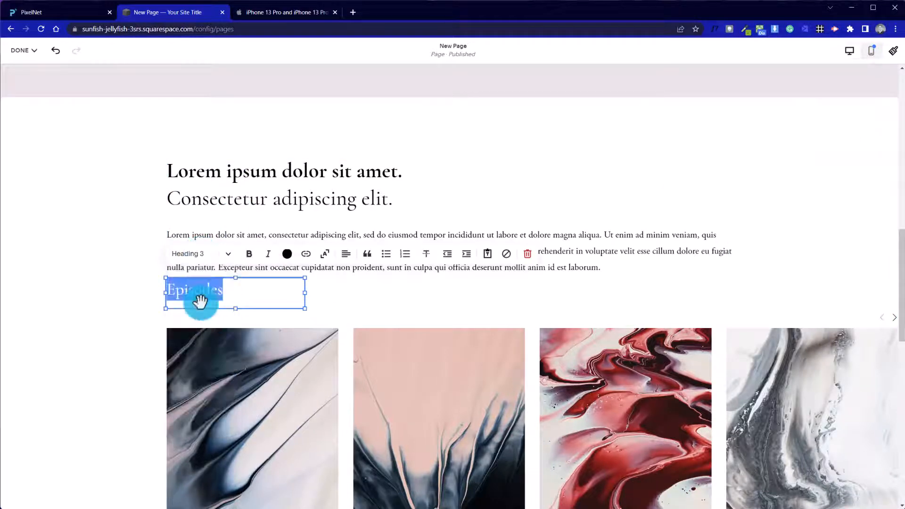
click(100, 202)
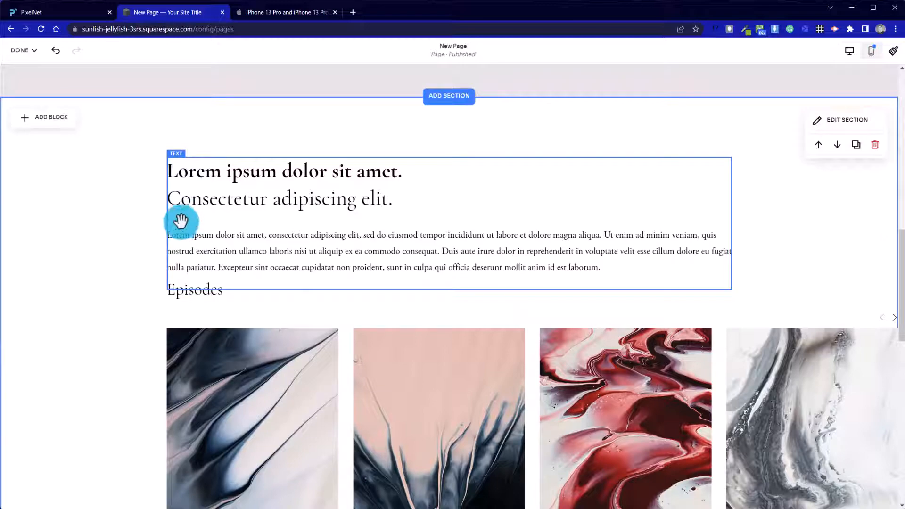
Move the "Episodes" heading down one grid row so it sits just above the carousel images
scroll(171, 193, up, 15)
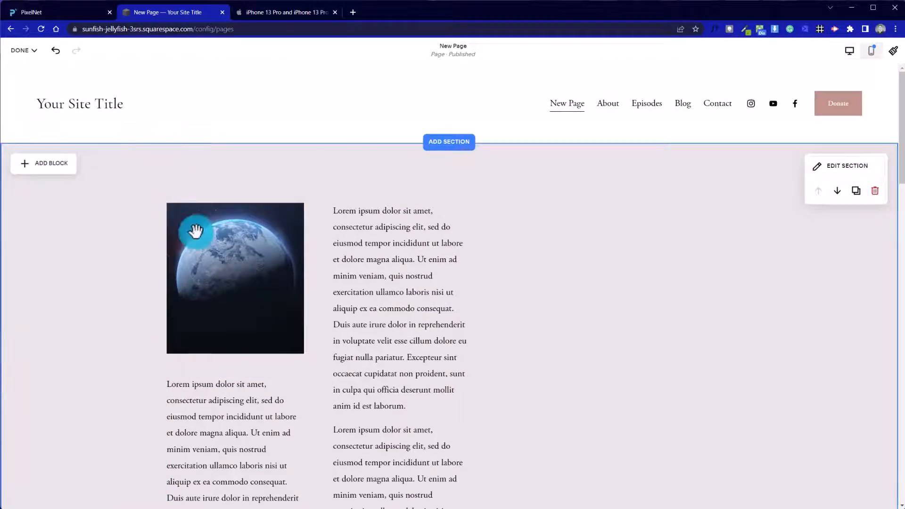
scroll(283, 238, down, 3)
scroll(347, 174, up, 3)
scroll(484, 361, down, 6)
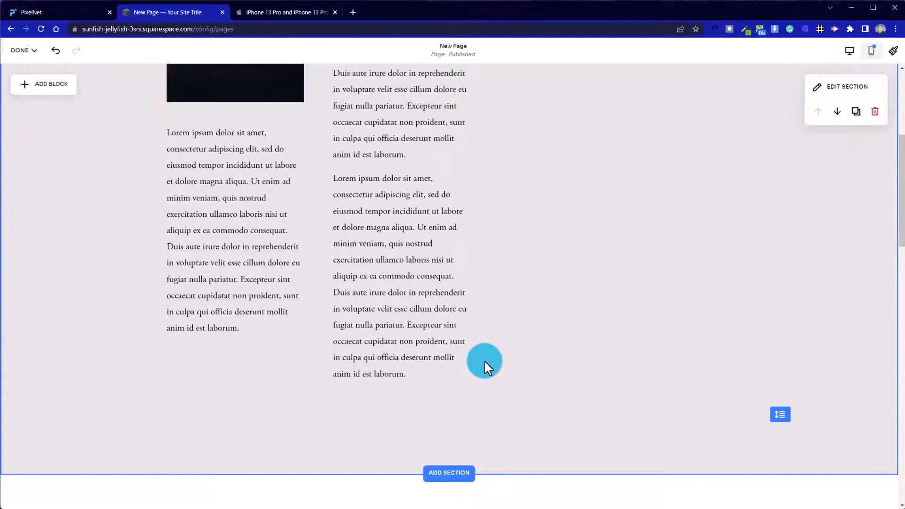
scroll(484, 362, up, 6)
scroll(484, 362, down, 11)
scroll(483, 360, down, 3)
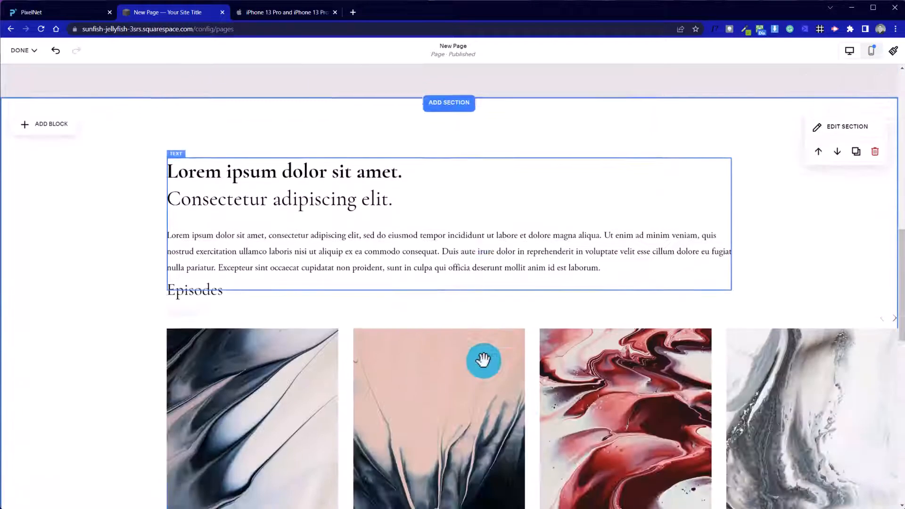
drag(181, 290, 182, 307)
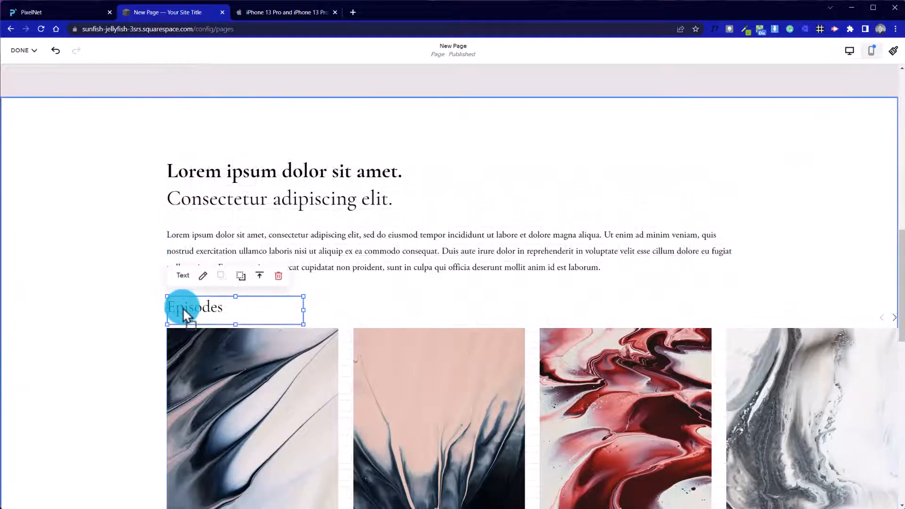
click(142, 337)
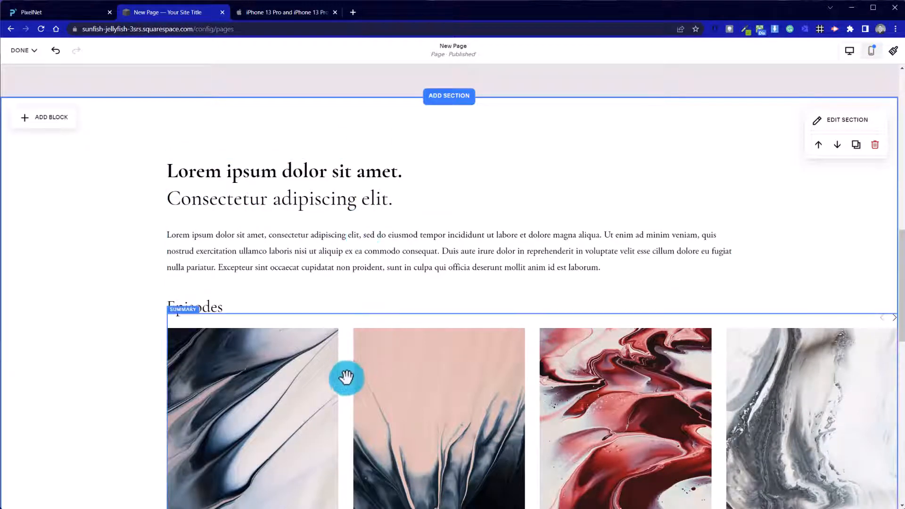
Review the finished Episodes section against the image and text section above it
scroll(355, 390, down, 3)
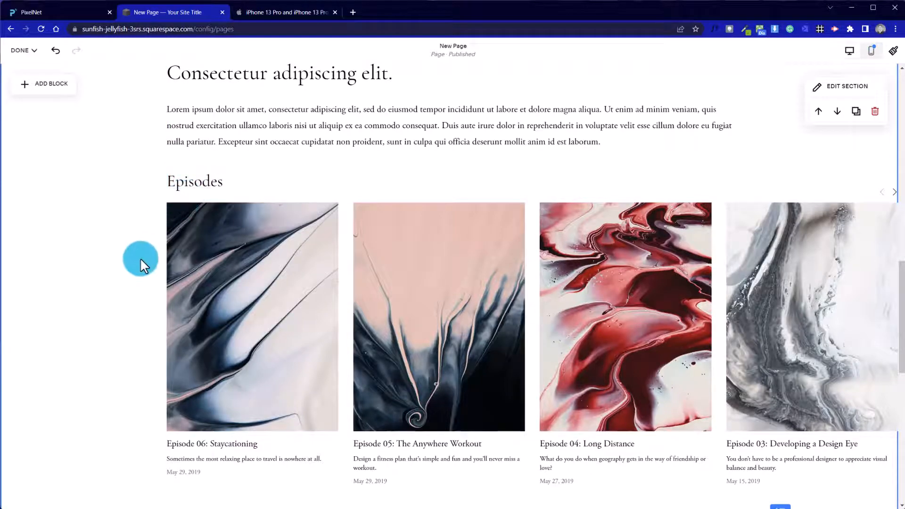
scroll(134, 262, down, 3)
scroll(116, 309, up, 3)
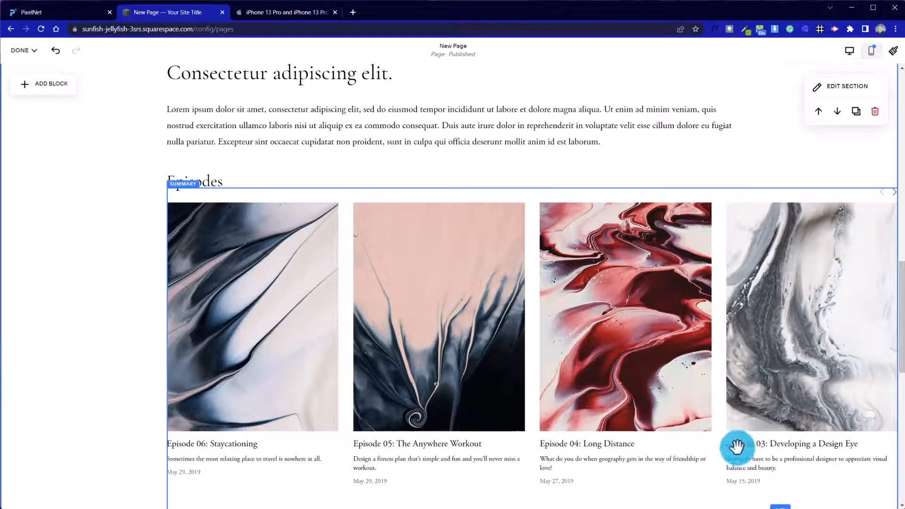
scroll(54, 233, up, 6)
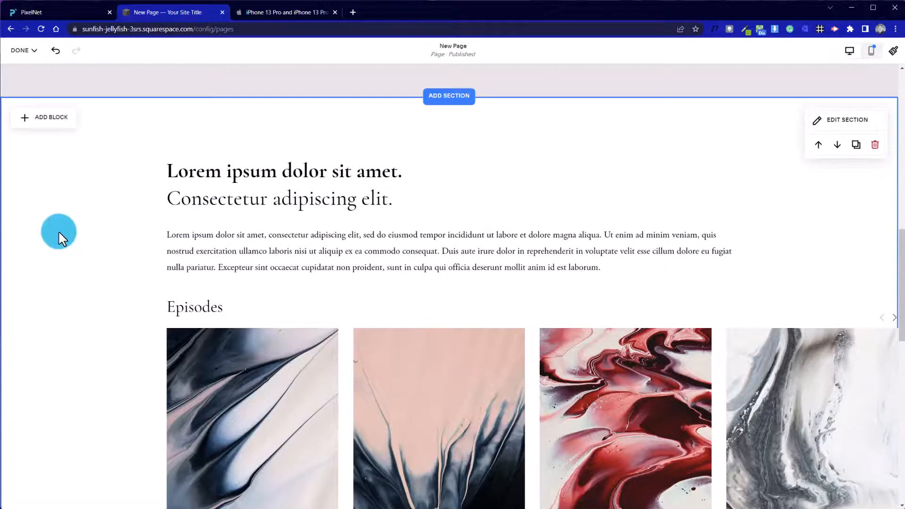
scroll(180, 293, down, 6)
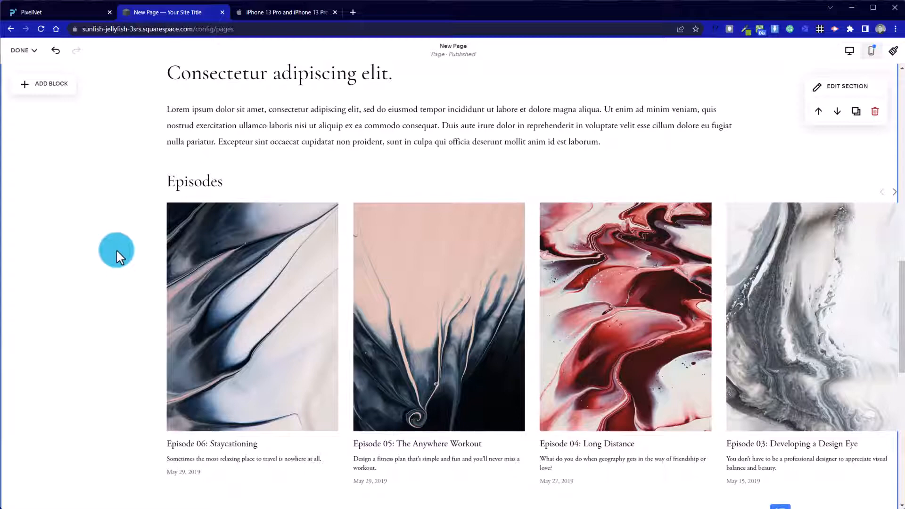
scroll(116, 248, up, 12)
scroll(214, 279, up, 5)
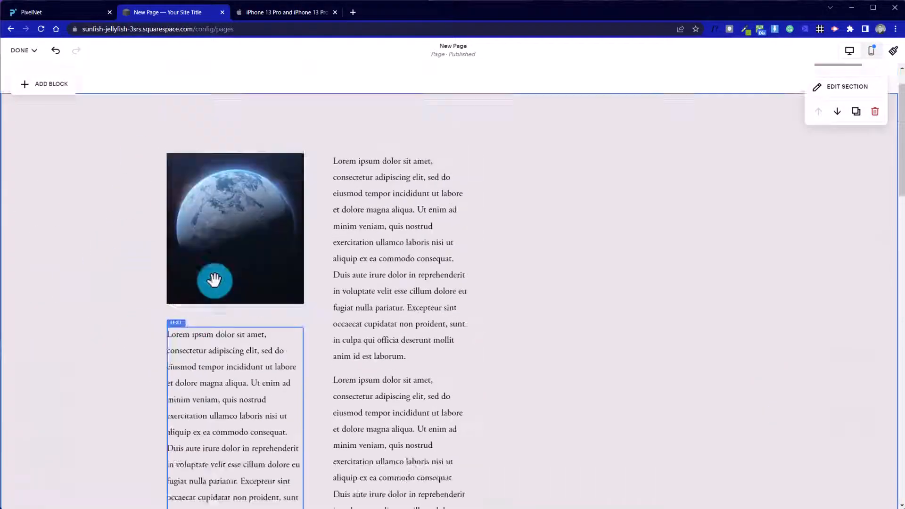
scroll(192, 327, down, 10)
scroll(192, 327, down, 8)
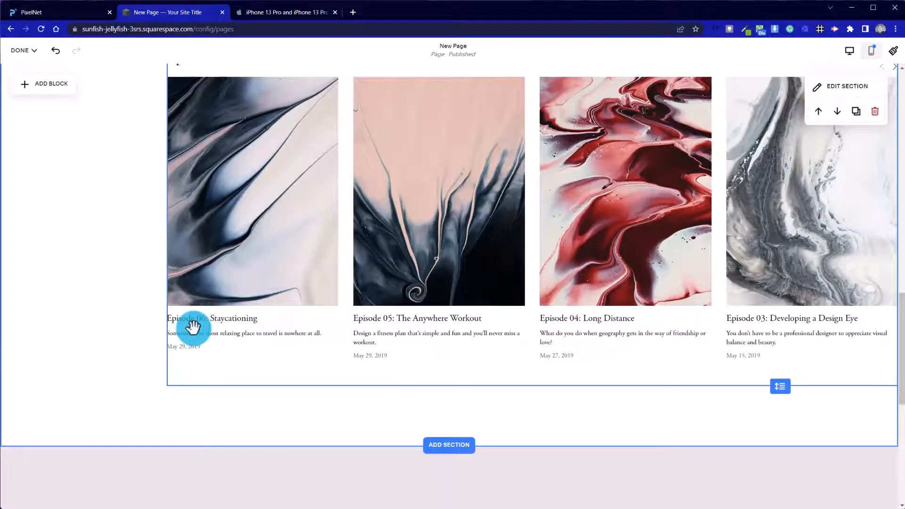
scroll(183, 399, up, 3)
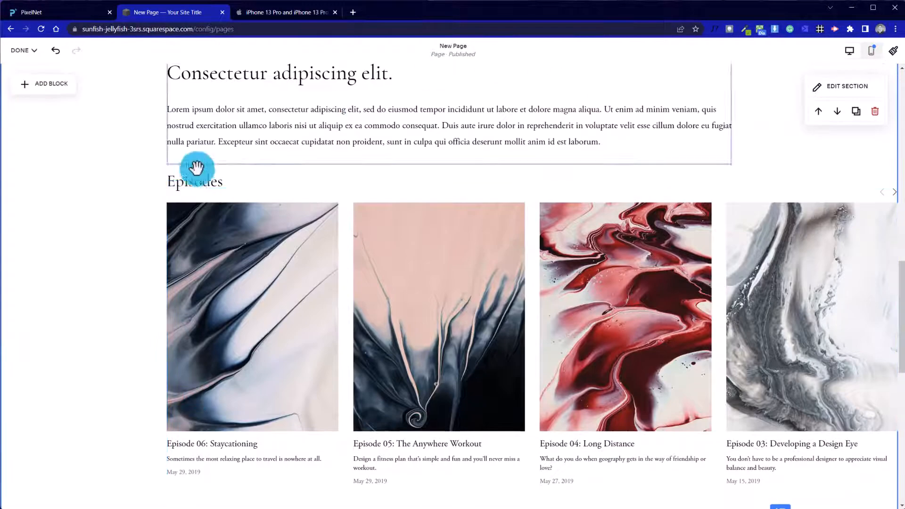
scroll(143, 188, up, 3)
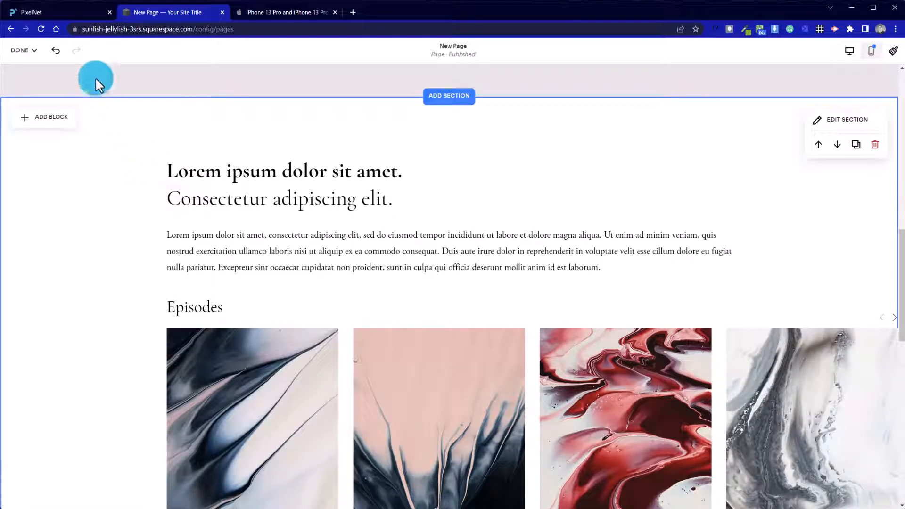
Save the page changes and open the page in a full-screen preview
click(29, 51)
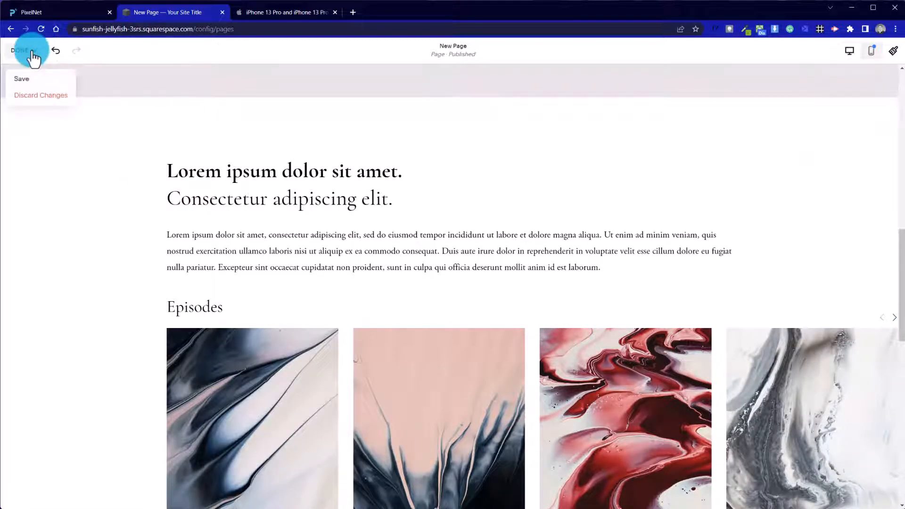
click(32, 79)
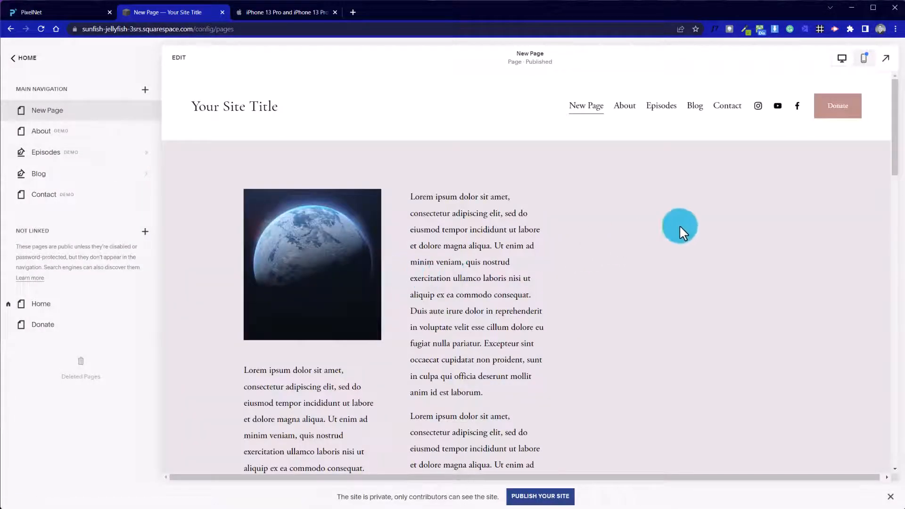
click(883, 64)
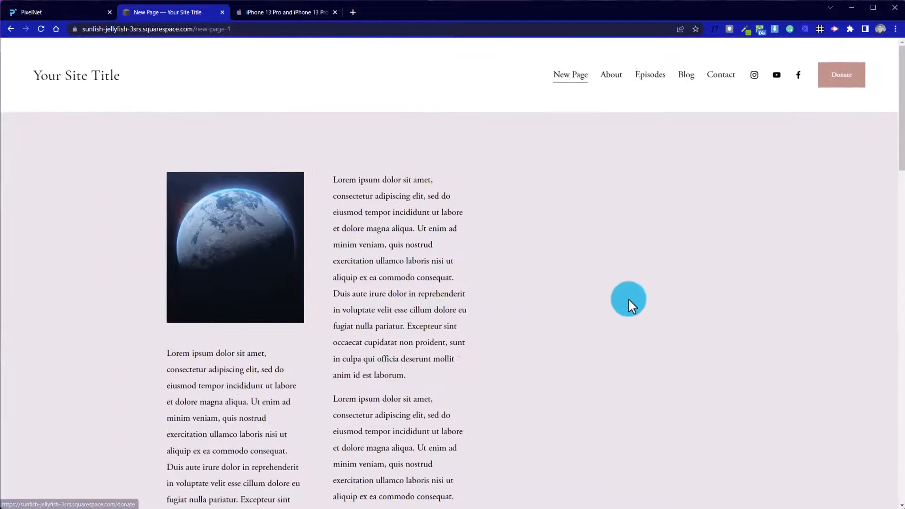
Examine the Episodes section in the full-screen preview, paging its carousel forward and back
scroll(628, 298, down, 5)
scroll(627, 297, down, 8)
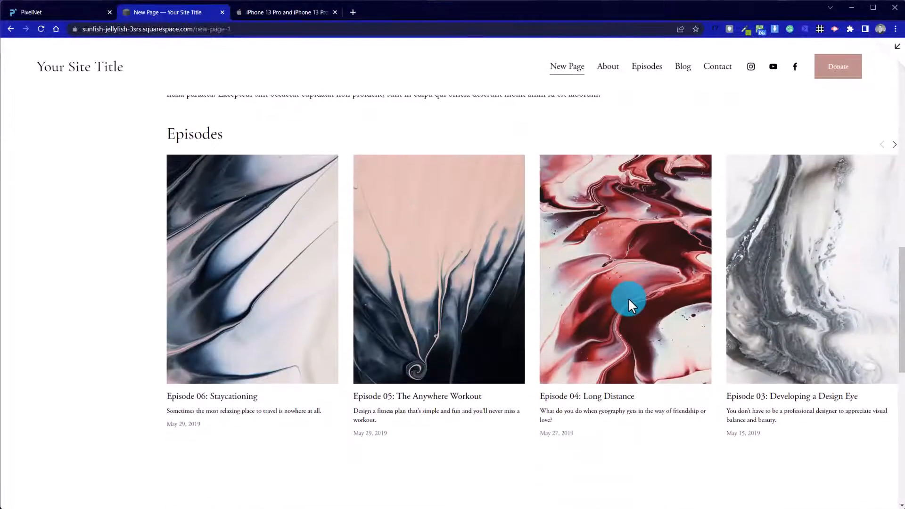
scroll(627, 297, up, 4)
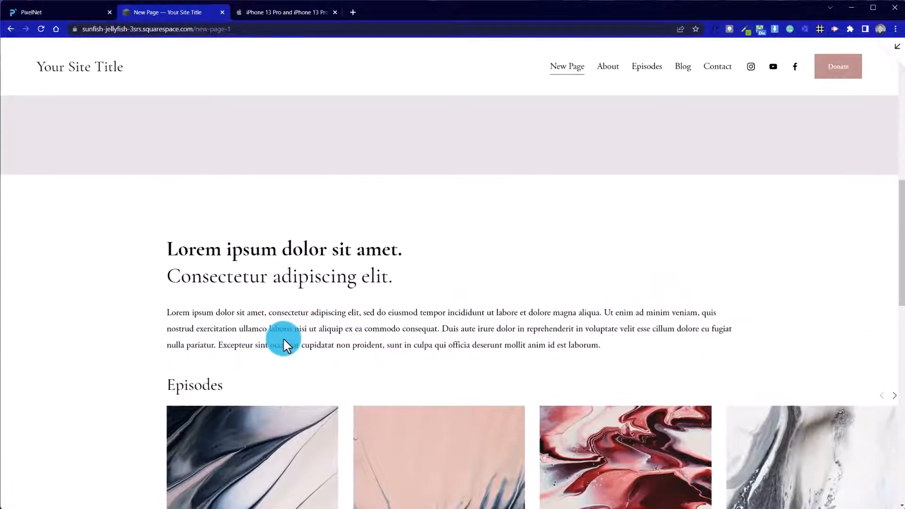
scroll(282, 337, down, 2)
scroll(343, 343, down, 2)
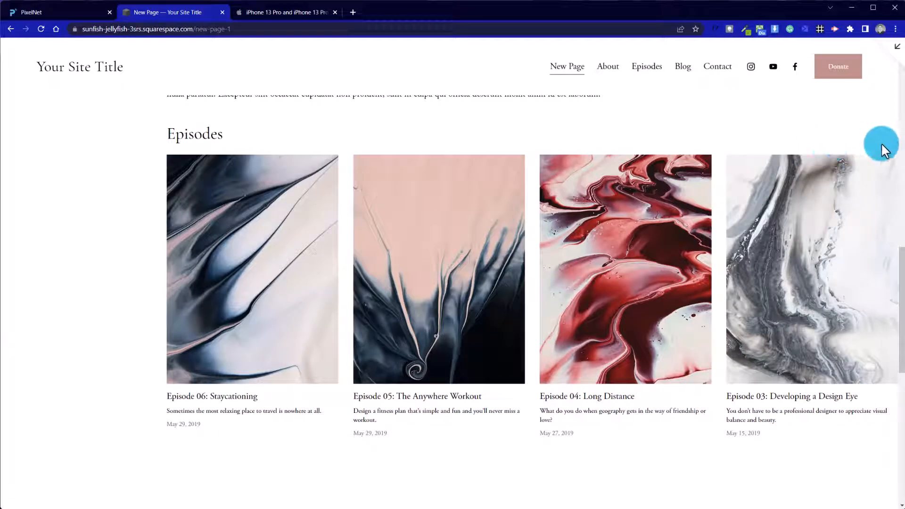
click(894, 153)
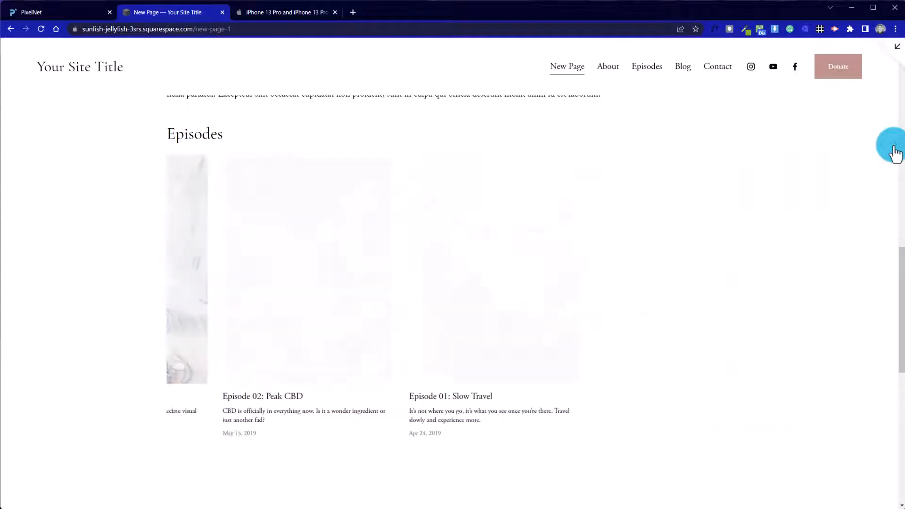
click(884, 153)
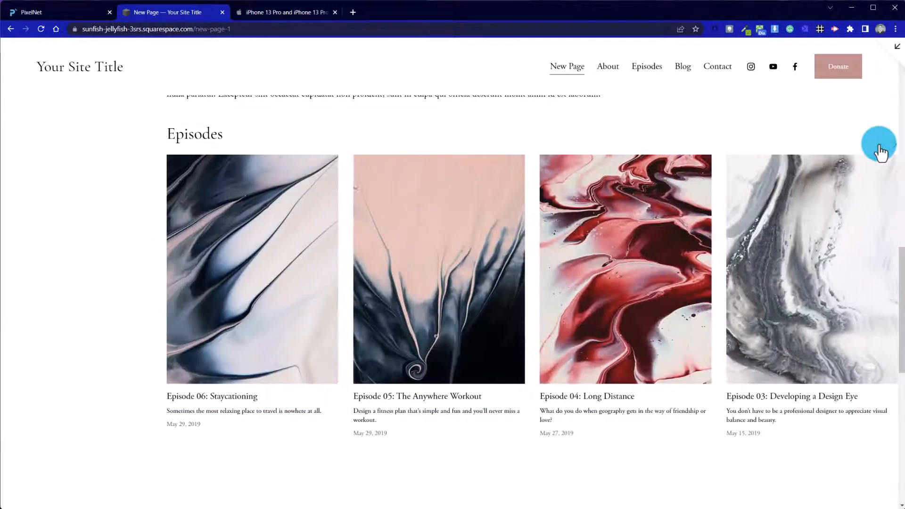
scroll(196, 301, up, 3)
scroll(196, 301, down, 3)
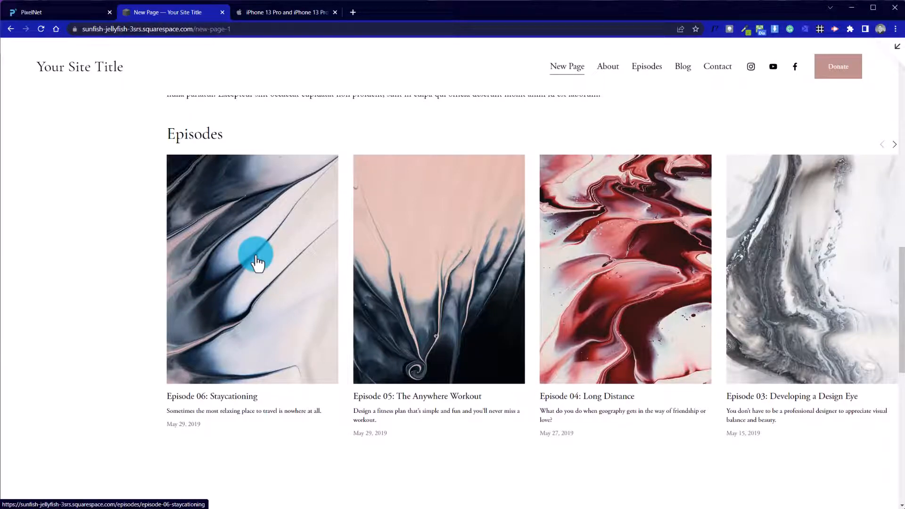
Leave the full-screen preview and check the Episodes section in mobile view, advancing the carousel to its last episodes
click(898, 47)
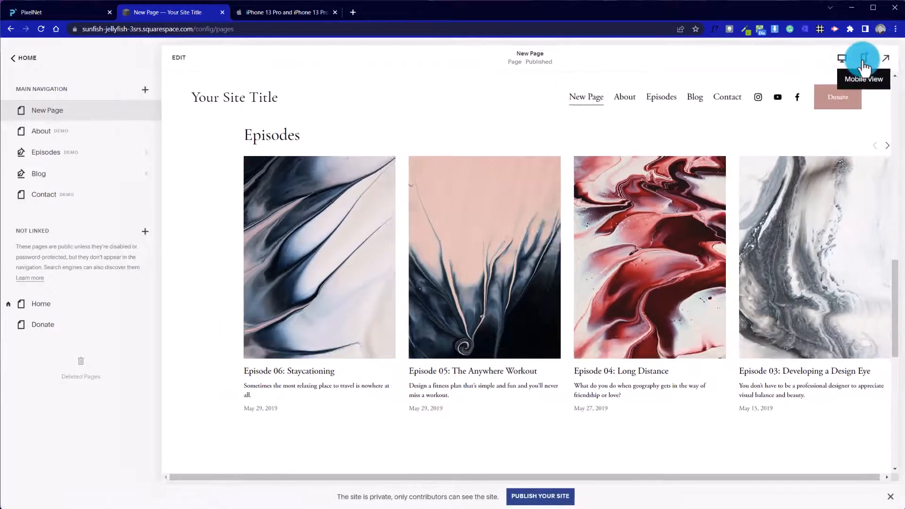
click(864, 59)
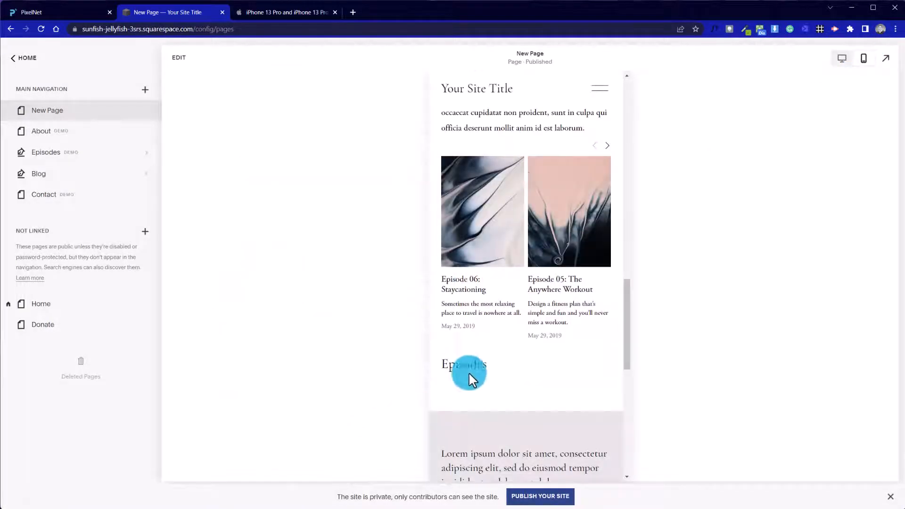
drag(622, 331, 647, 287)
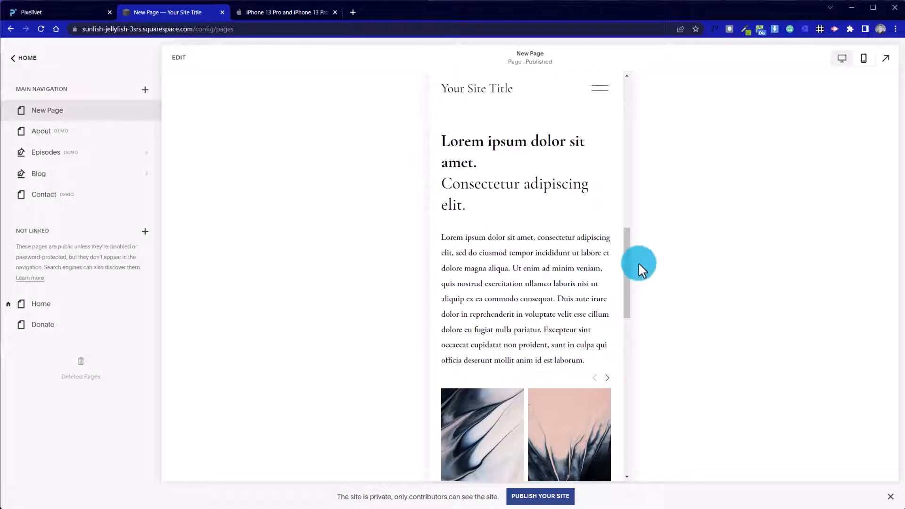
drag(626, 272, 634, 316)
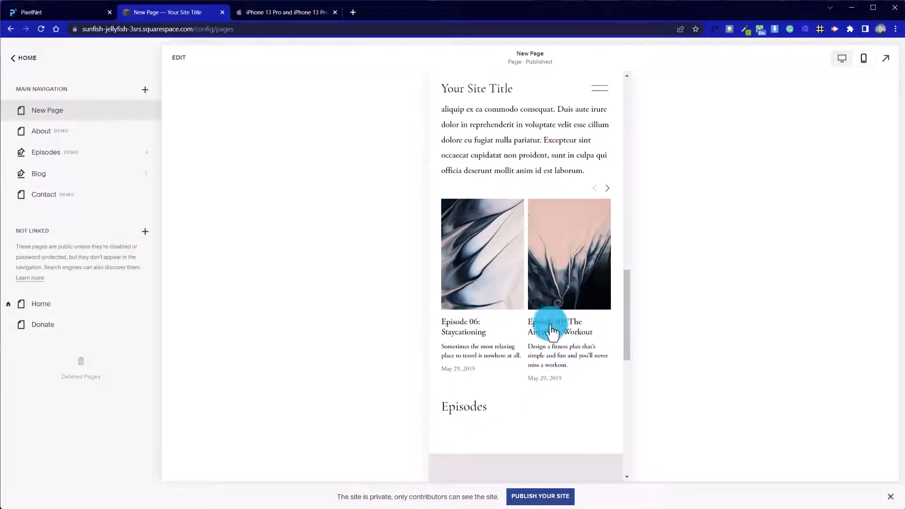
click(609, 188)
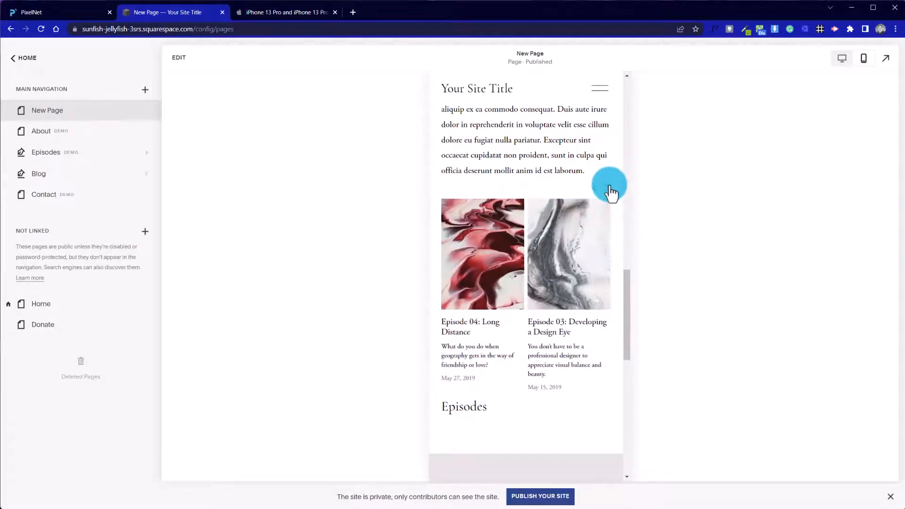
click(608, 187)
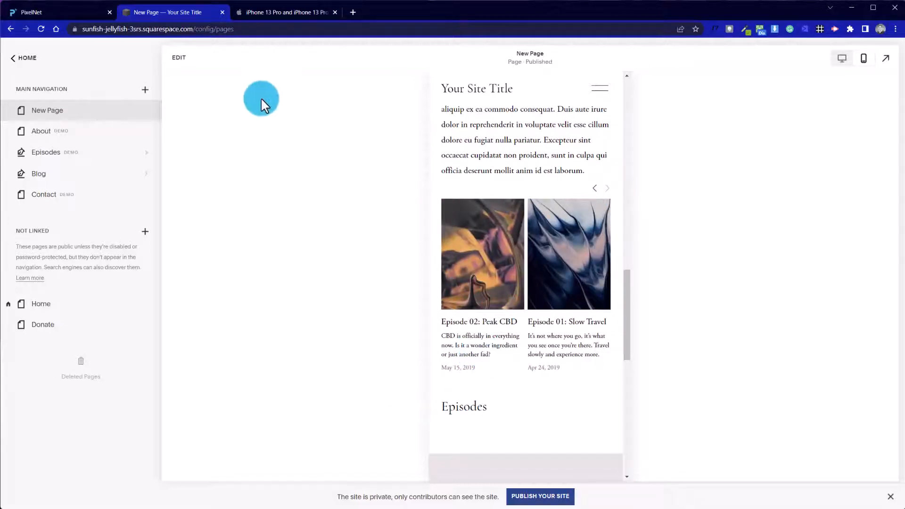
In the page's mobile layout, move the "Episodes" heading above the carousel and shift the carousel down, leaving a gap below the paragraph
click(178, 60)
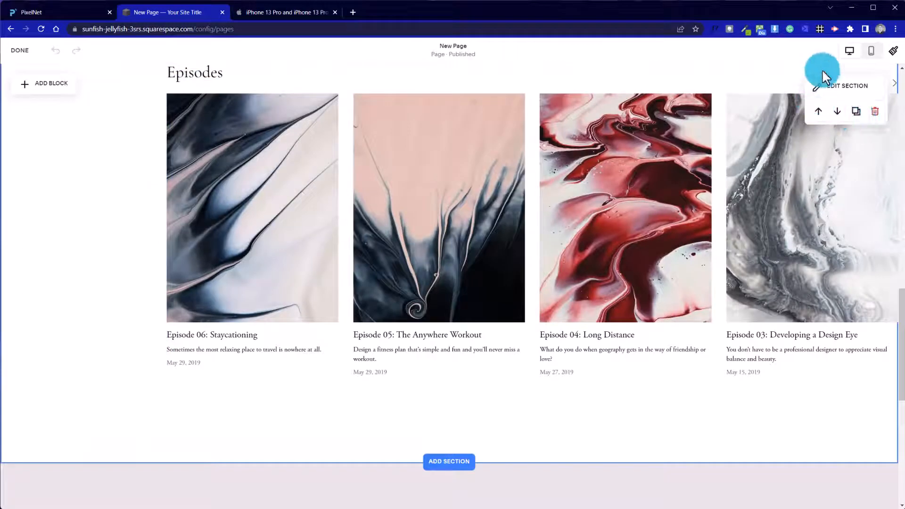
click(870, 50)
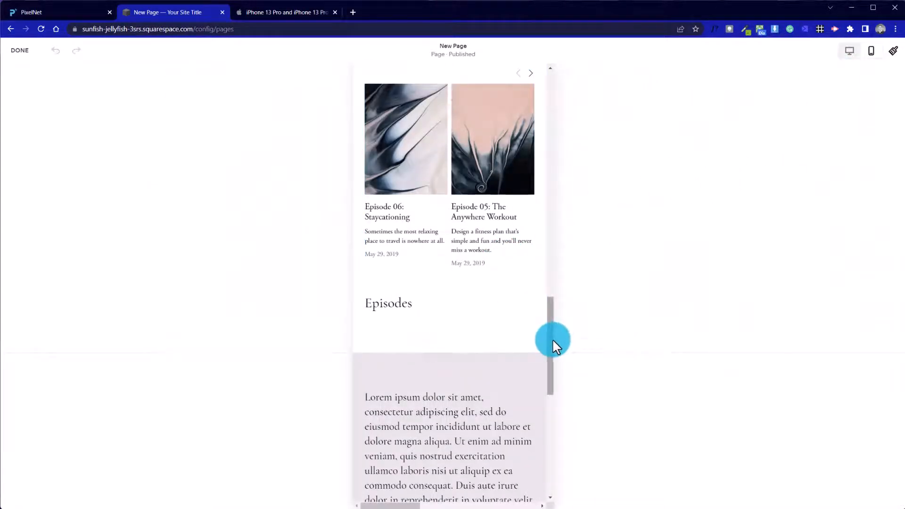
drag(552, 338, 547, 312)
drag(402, 419, 404, 188)
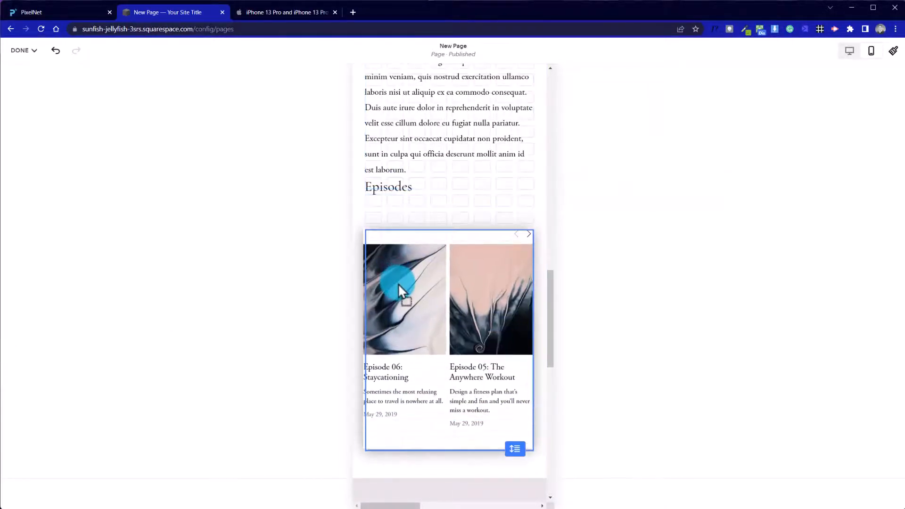
click(398, 281)
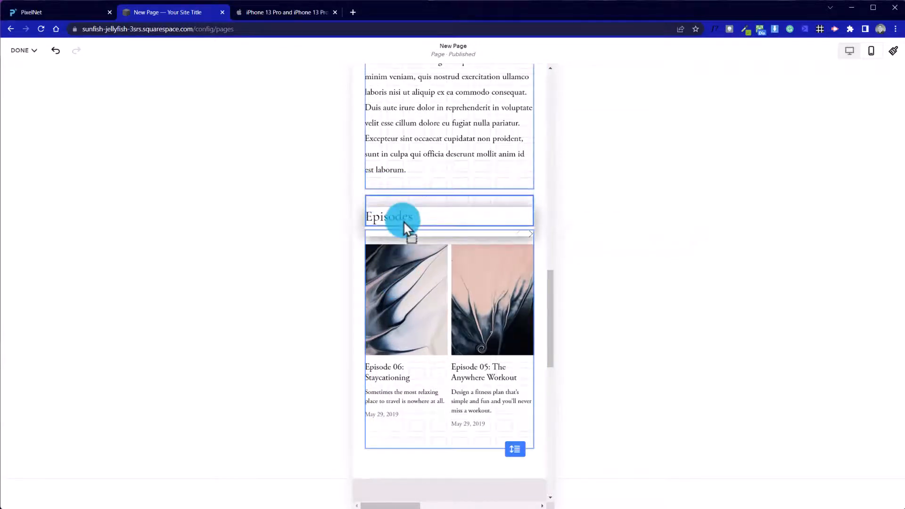
click(403, 220)
click(683, 292)
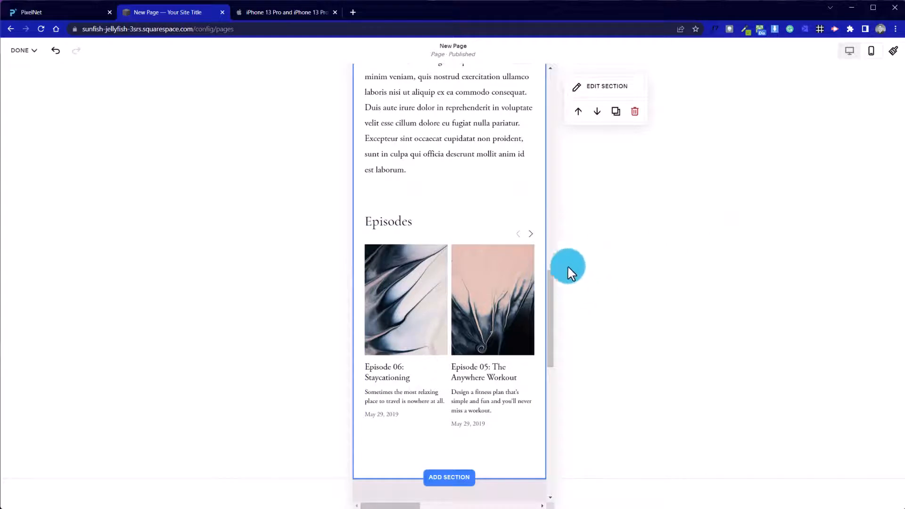
Return to the desktop layout to check the Episodes section, and save the page
click(850, 51)
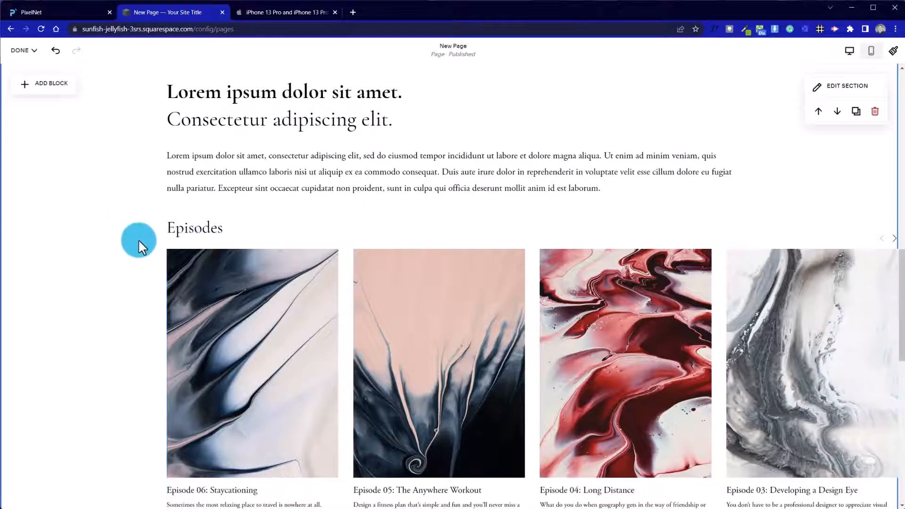
scroll(139, 242, down, 5)
scroll(137, 239, up, 9)
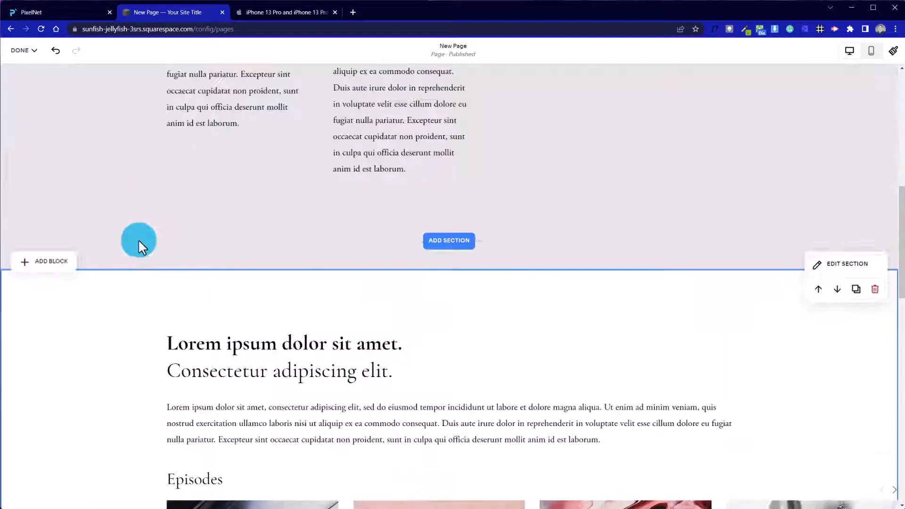
click(26, 50)
click(24, 79)
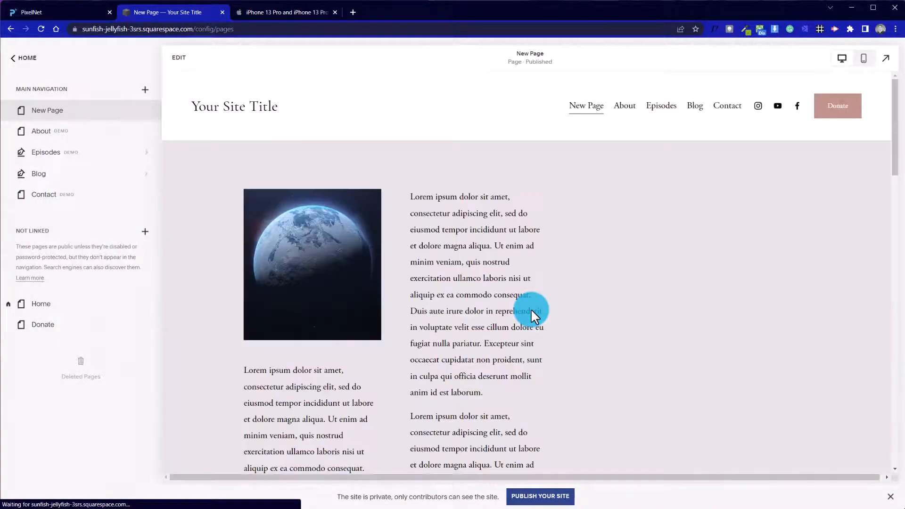
scroll(707, 375, down, 10)
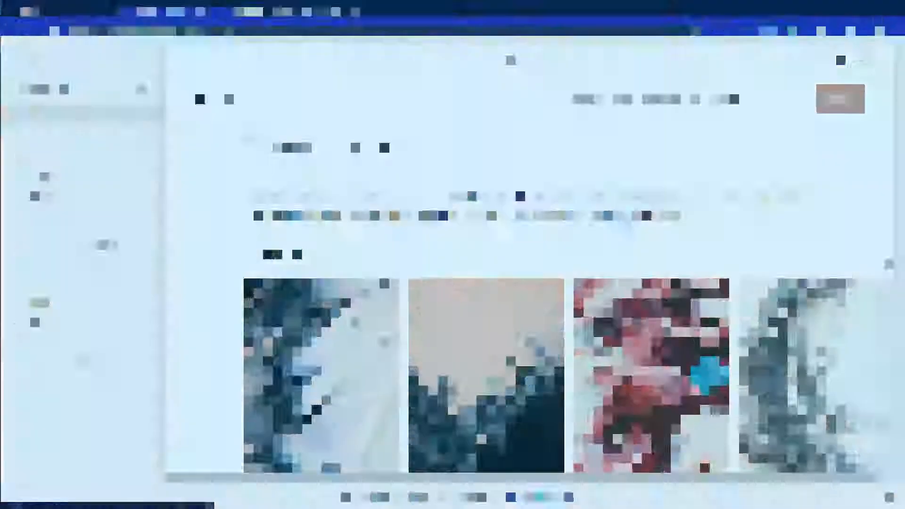